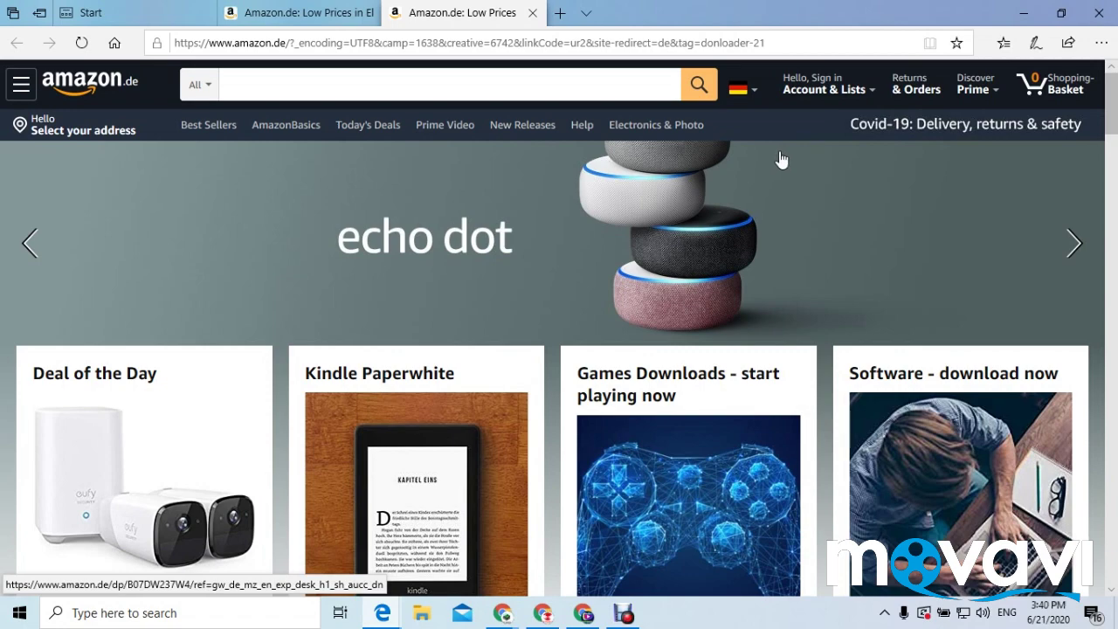
- Minimize the Edge window showing the Amazon.de home page
left_click(1025, 14)
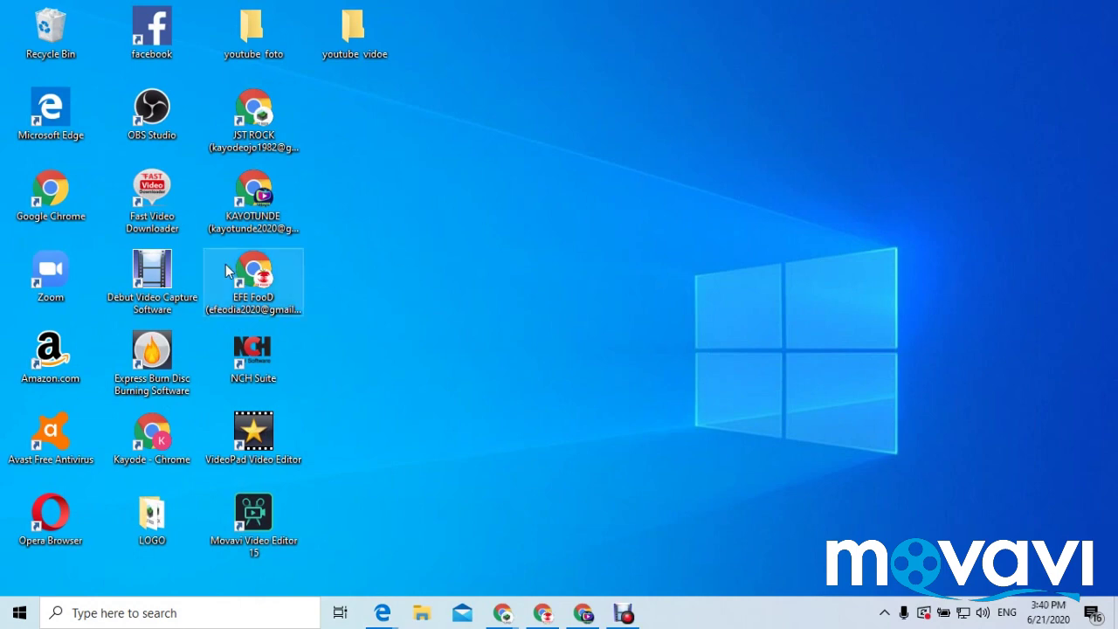
double_click(74, 214)
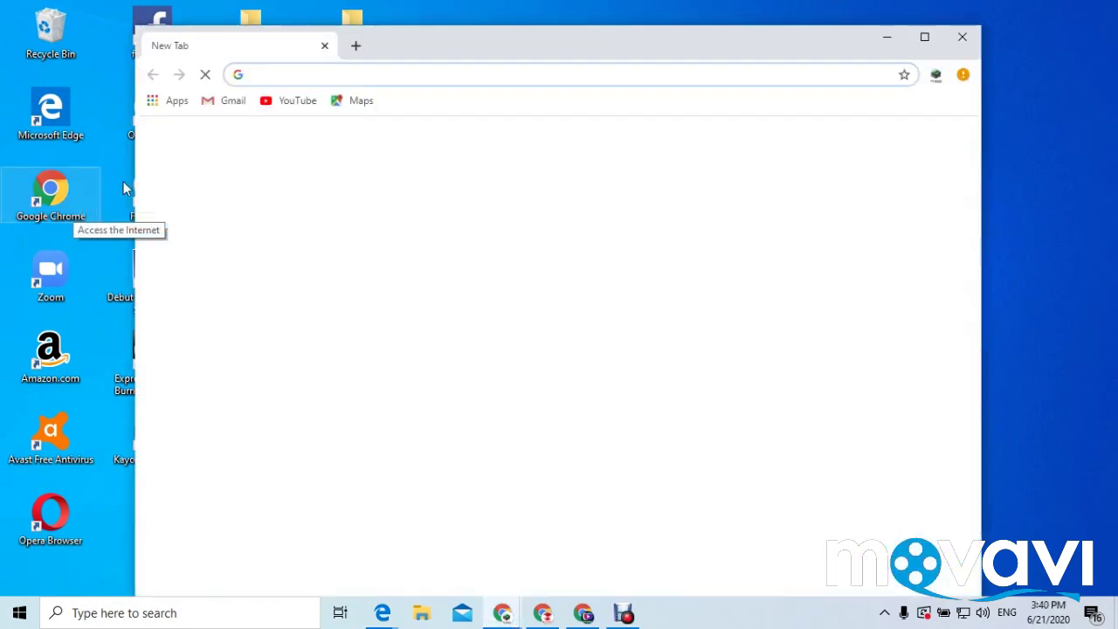
left_click(326, 83)
type("ww")
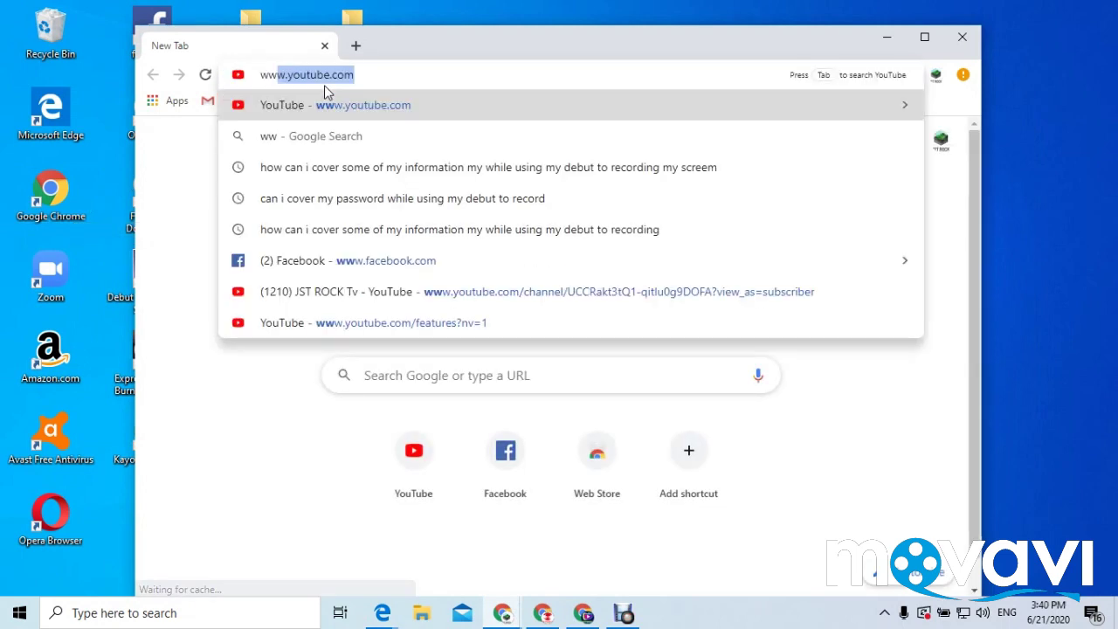
type("w.amazon.")
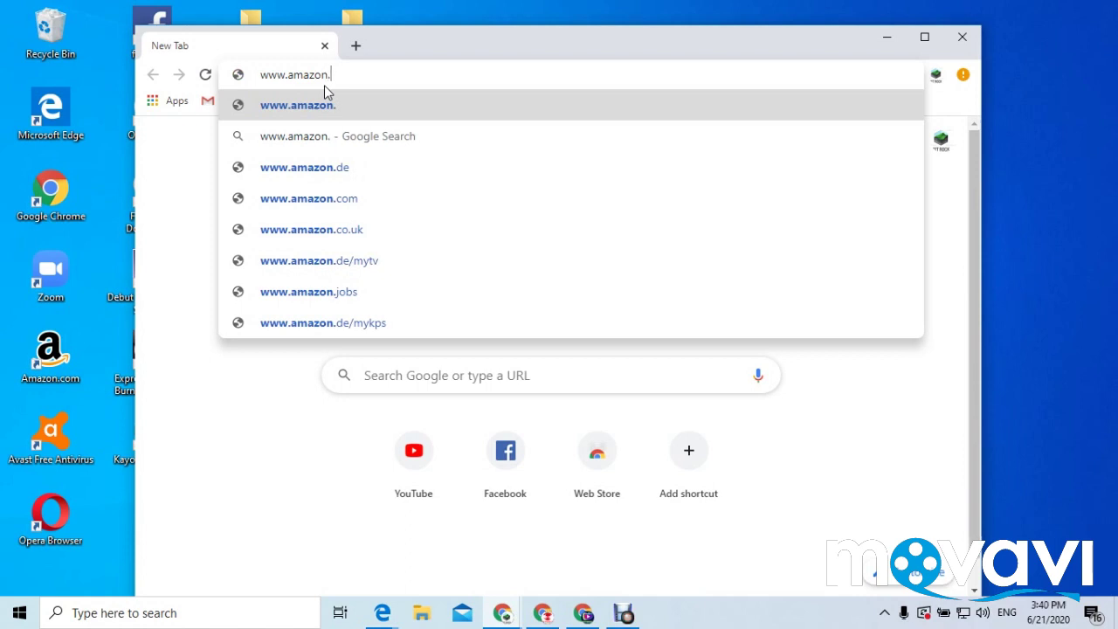
type("com")
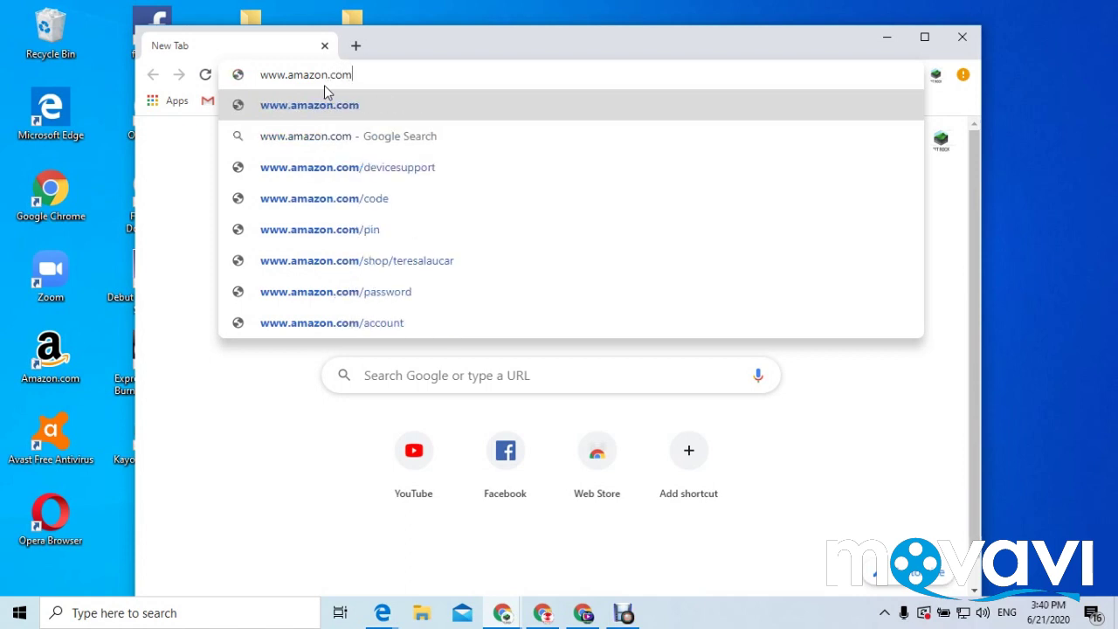
key("Return")
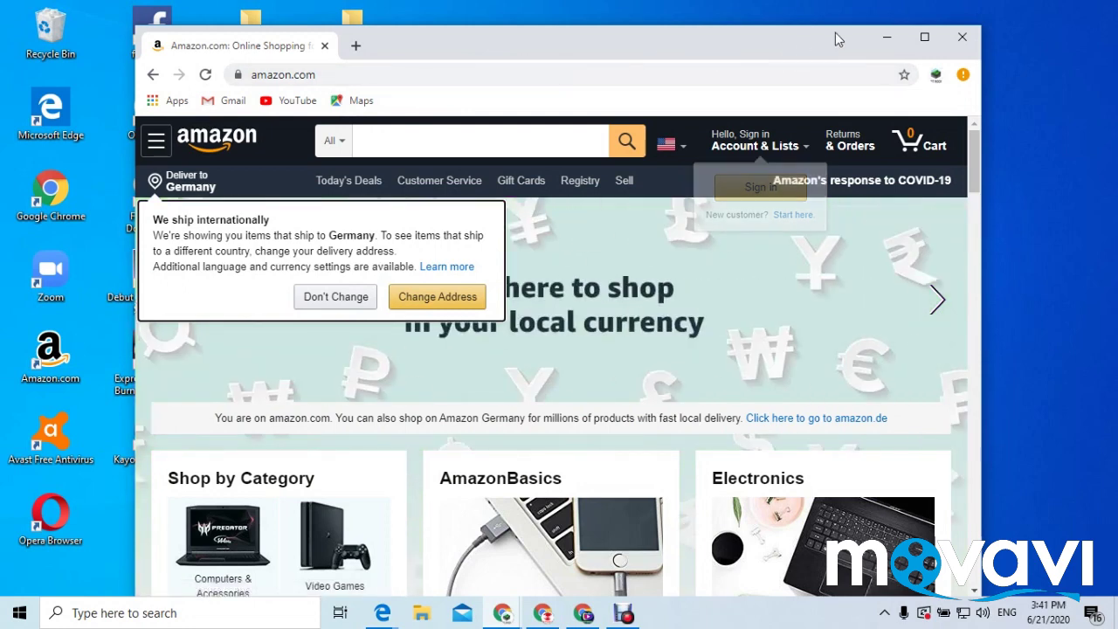
left_click(888, 37)
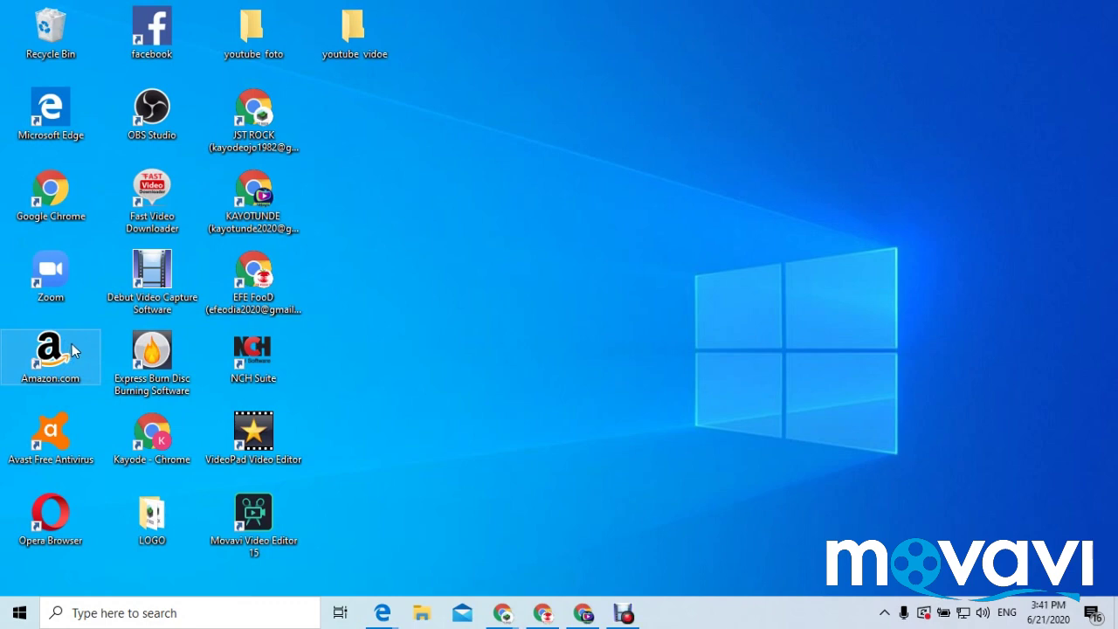
- Launch the Amazon shortcut in Edge and reach Your Account via the category menu
double_click(72, 350)
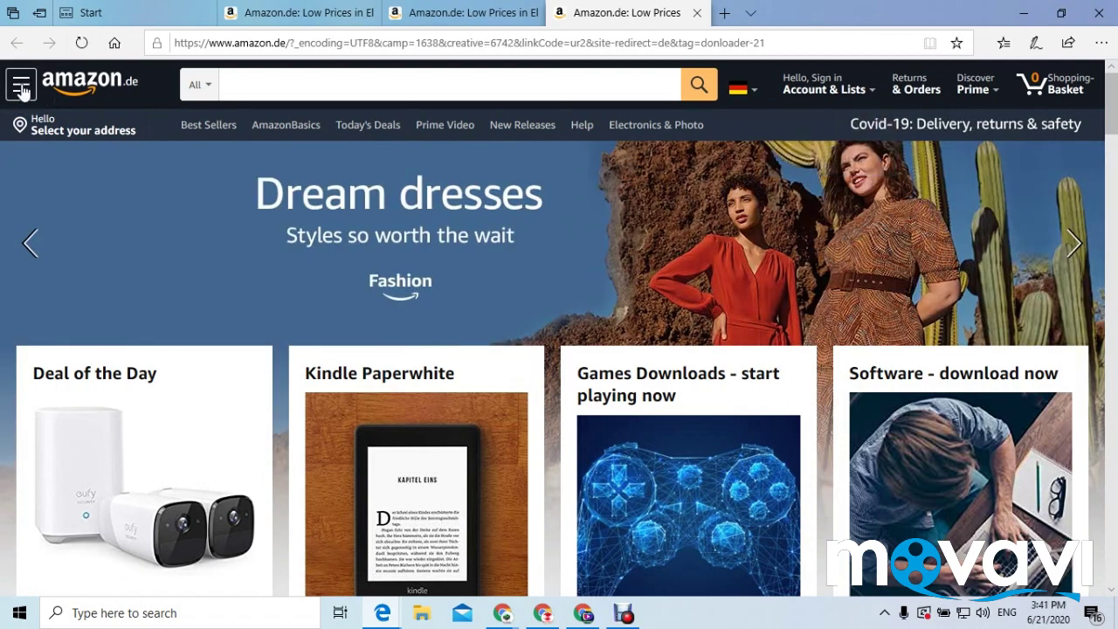
left_click(22, 87)
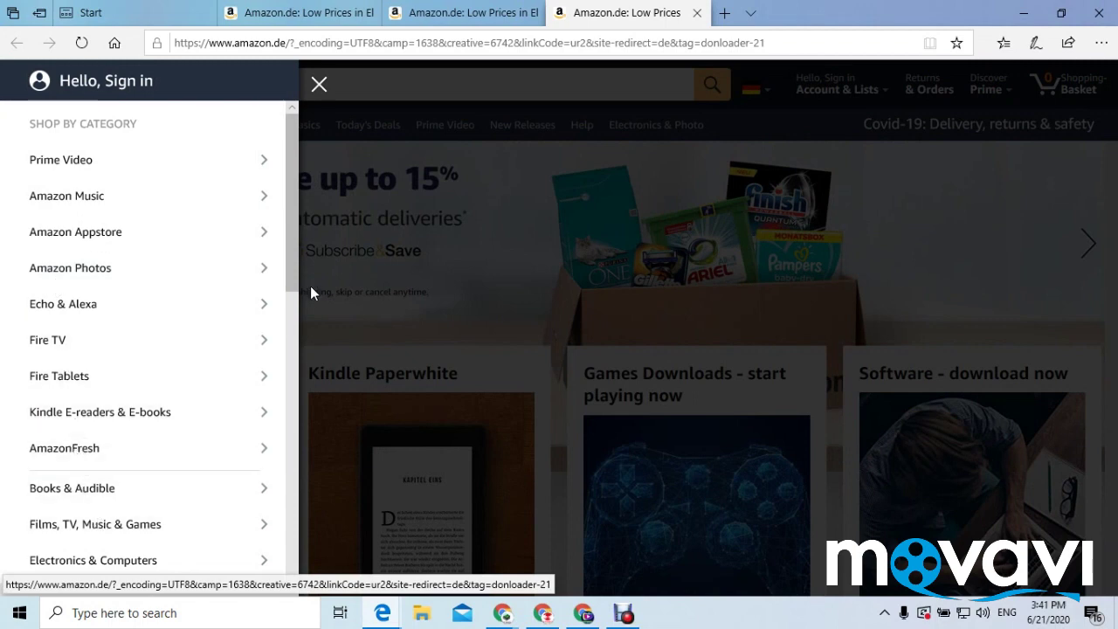
left_click_drag(292, 291, 270, 534)
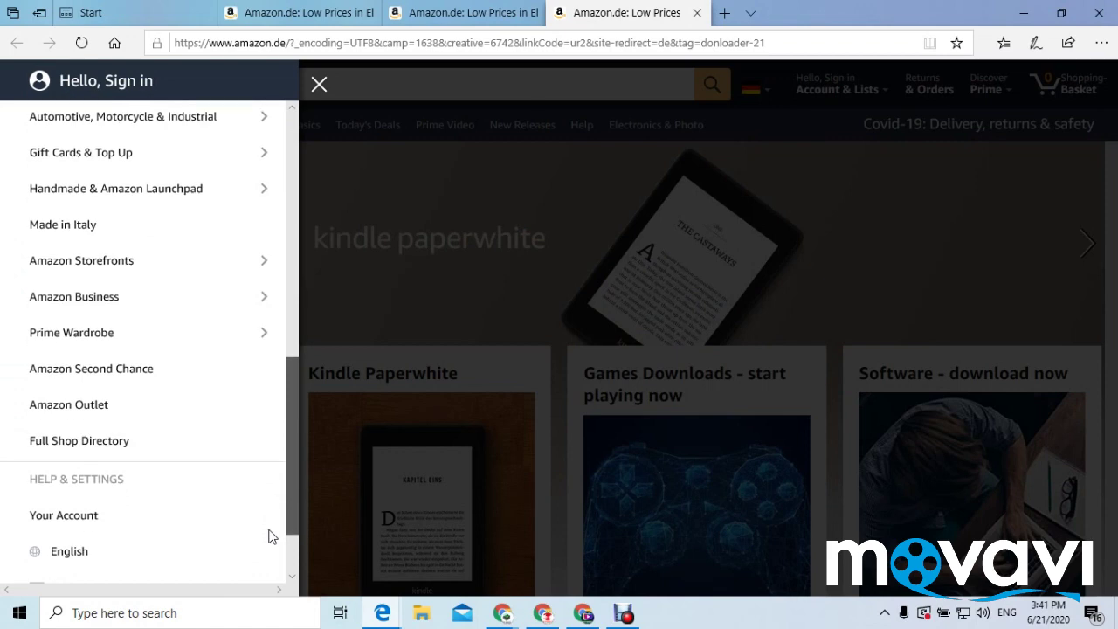
left_click(89, 518)
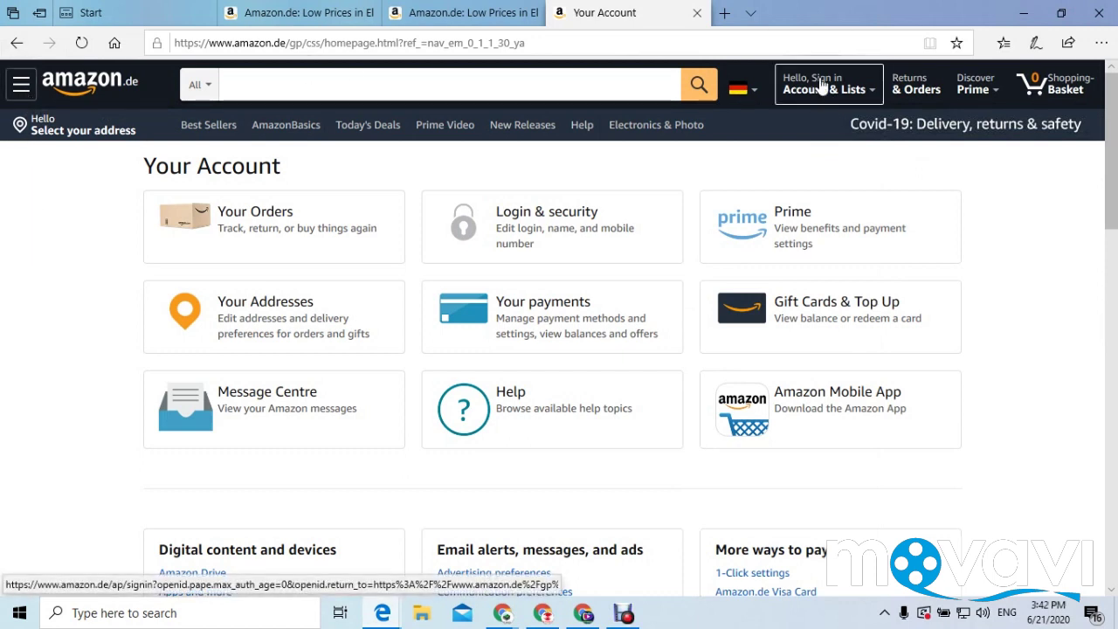
- Go through Account & Lists sign-in to the Create your Amazon account form
mouse_move(825, 92)
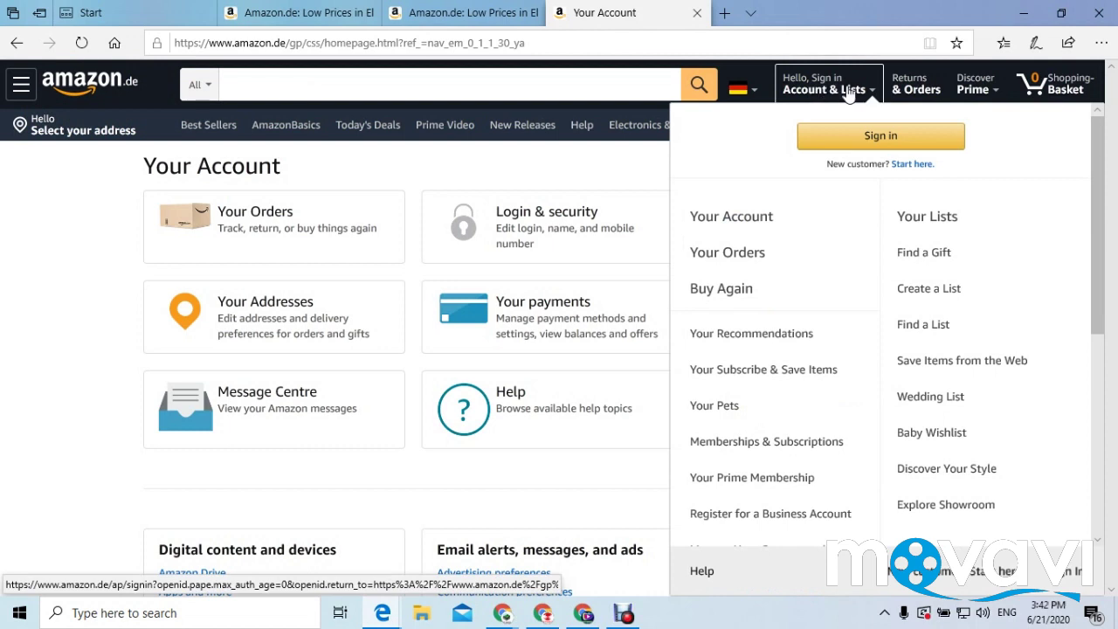
left_click(856, 96)
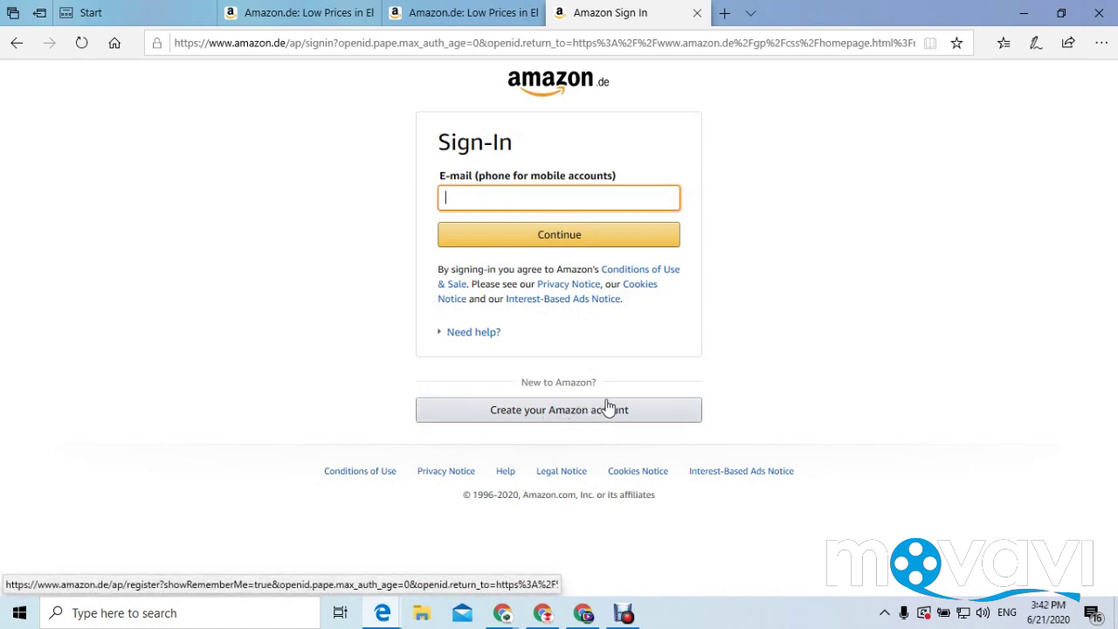
left_click(552, 410)
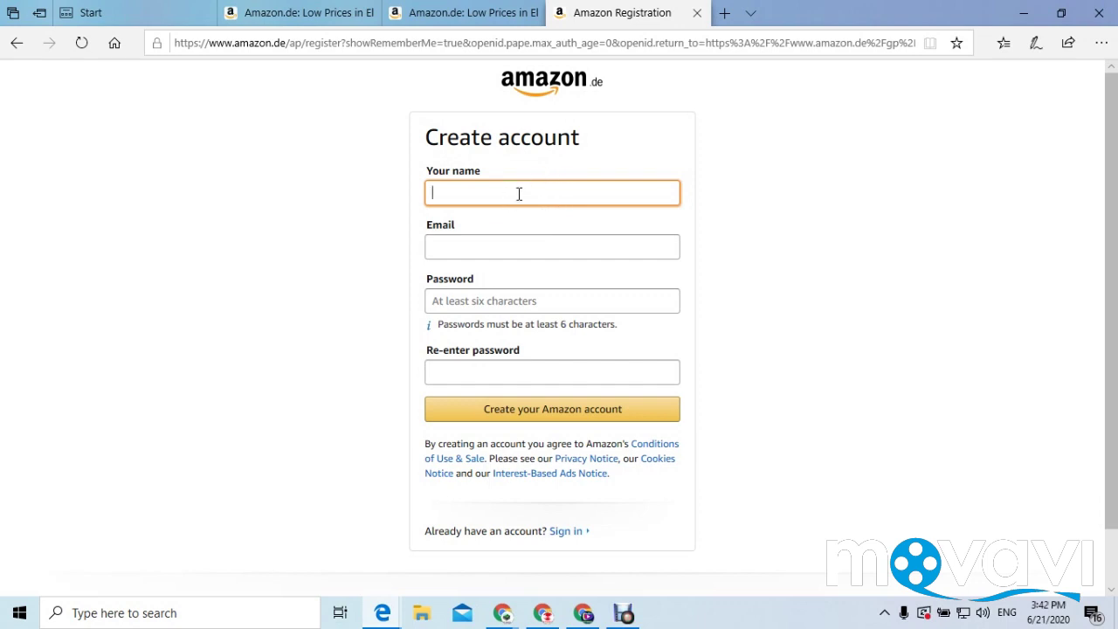
- Enter the account holder's name and the suggested e-mail, changing its year 2020 to 2023
type("z")
key("BackSpace")
type("yinka")
left_click(479, 248)
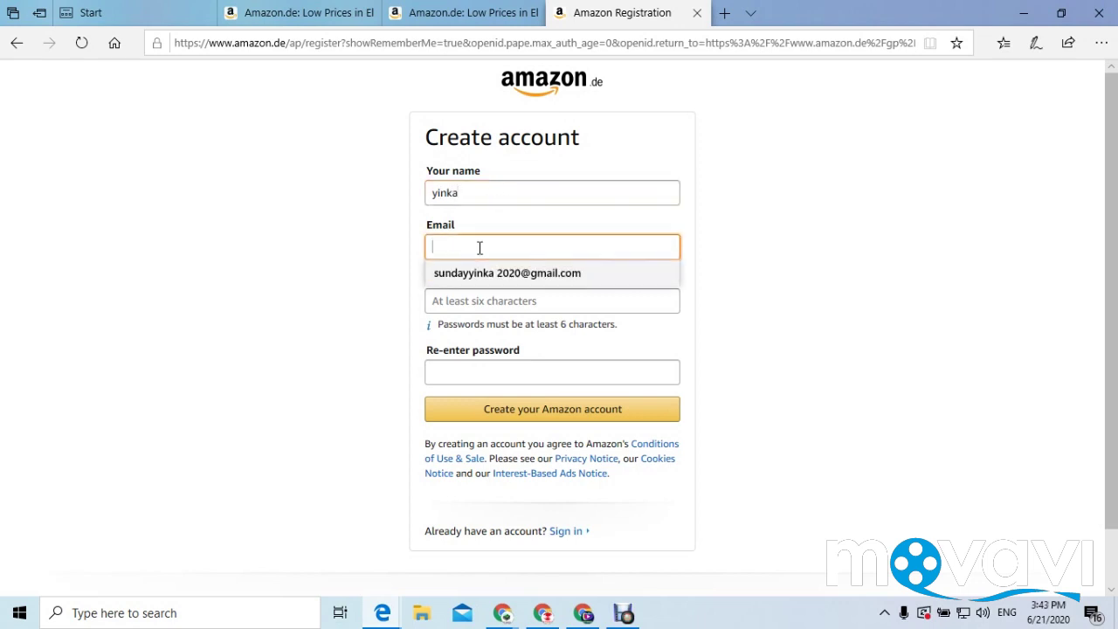
left_click(510, 278)
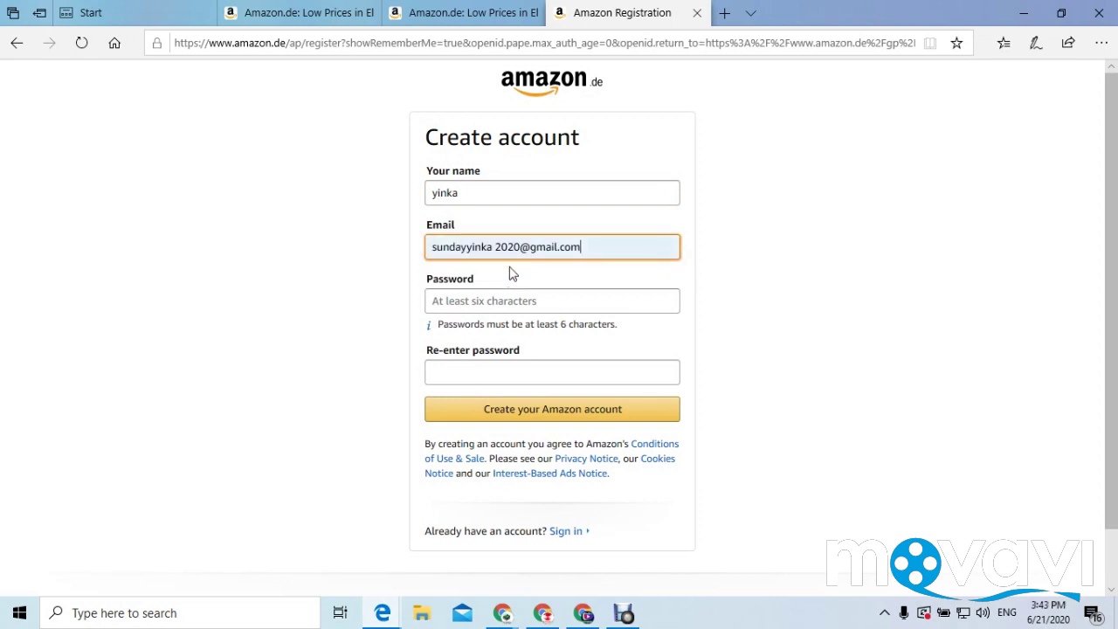
left_click(518, 248)
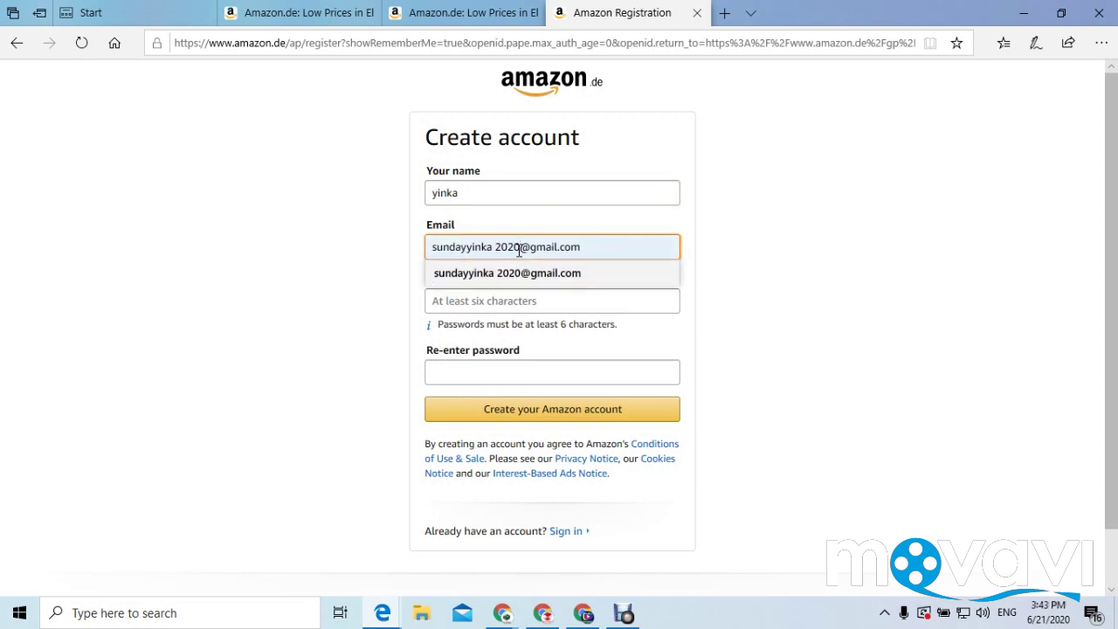
key("BackSpace")
type("3")
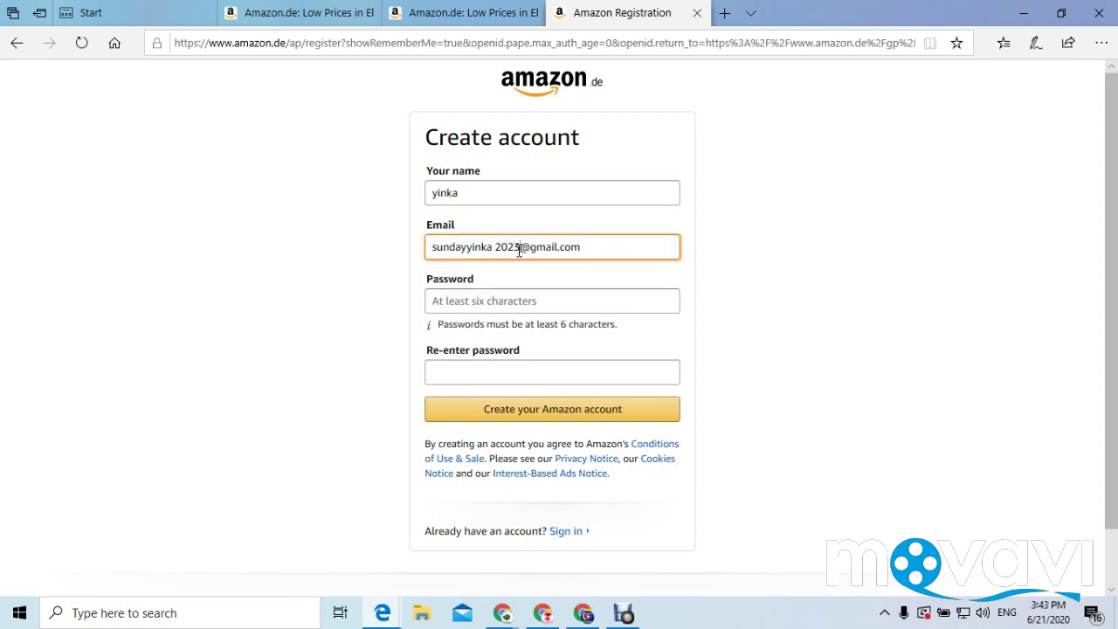
- Type the chosen account password into the Password field
left_click(529, 300)
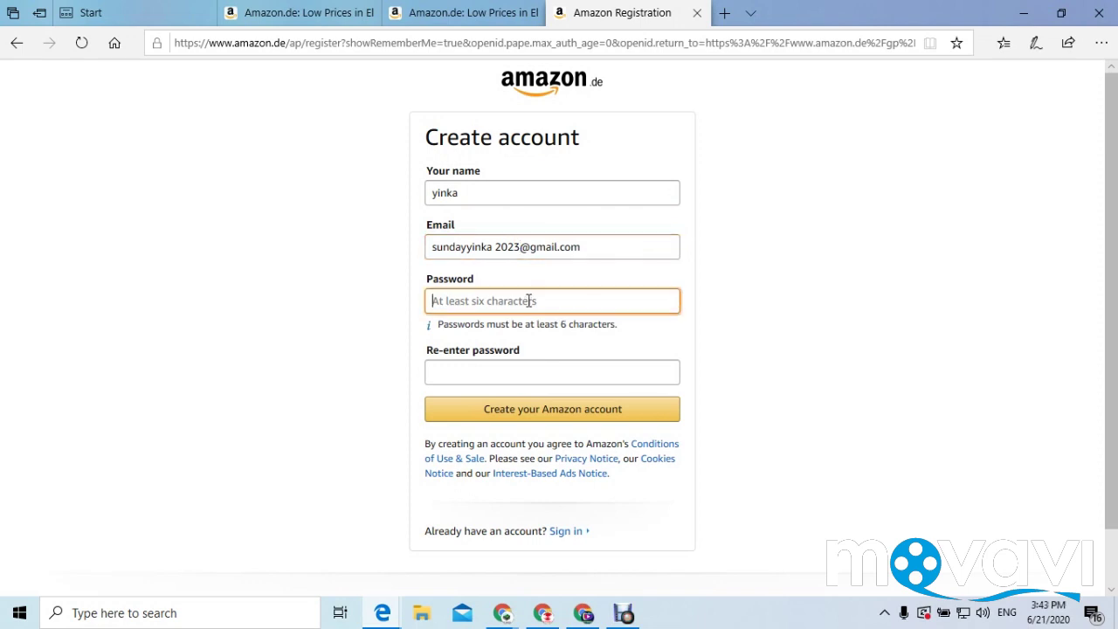
key("BackSpace")
key("Caps_Lock")
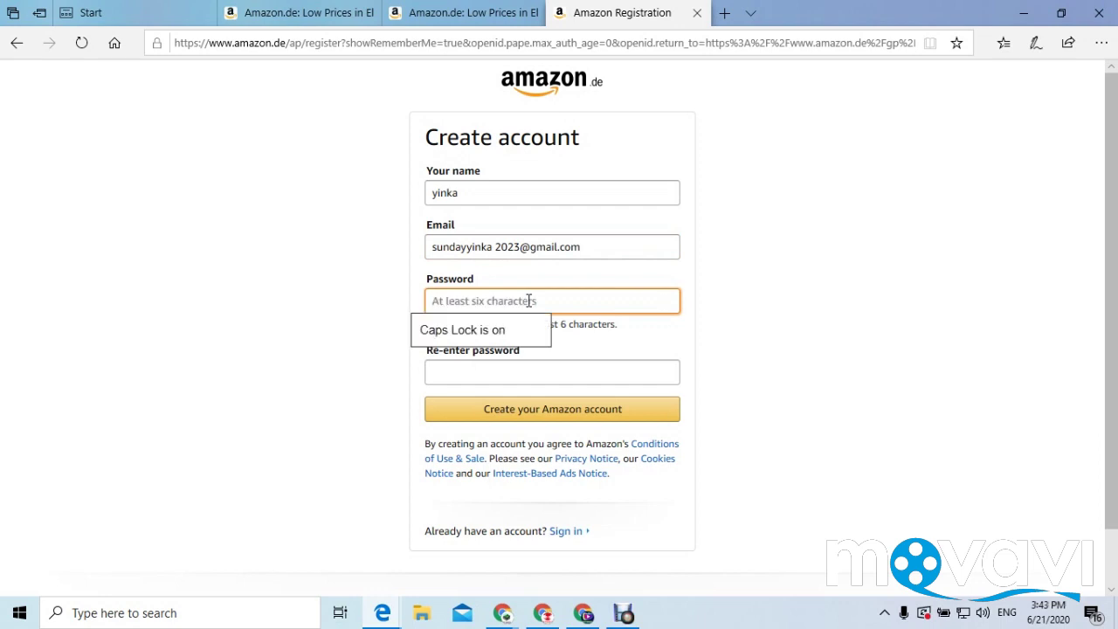
key("Caps_Lock")
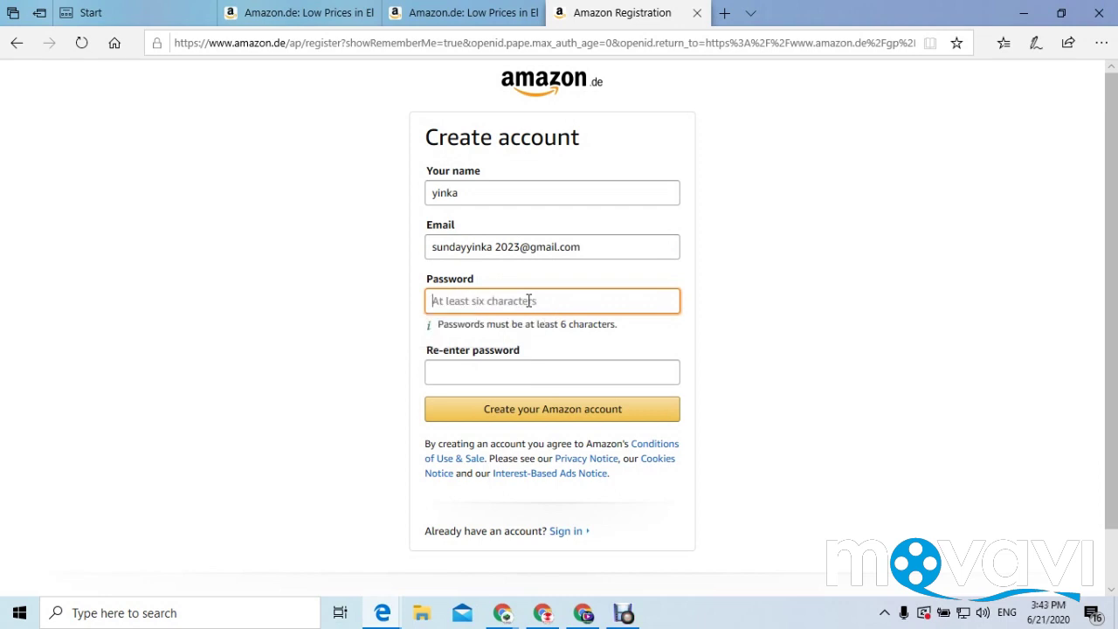
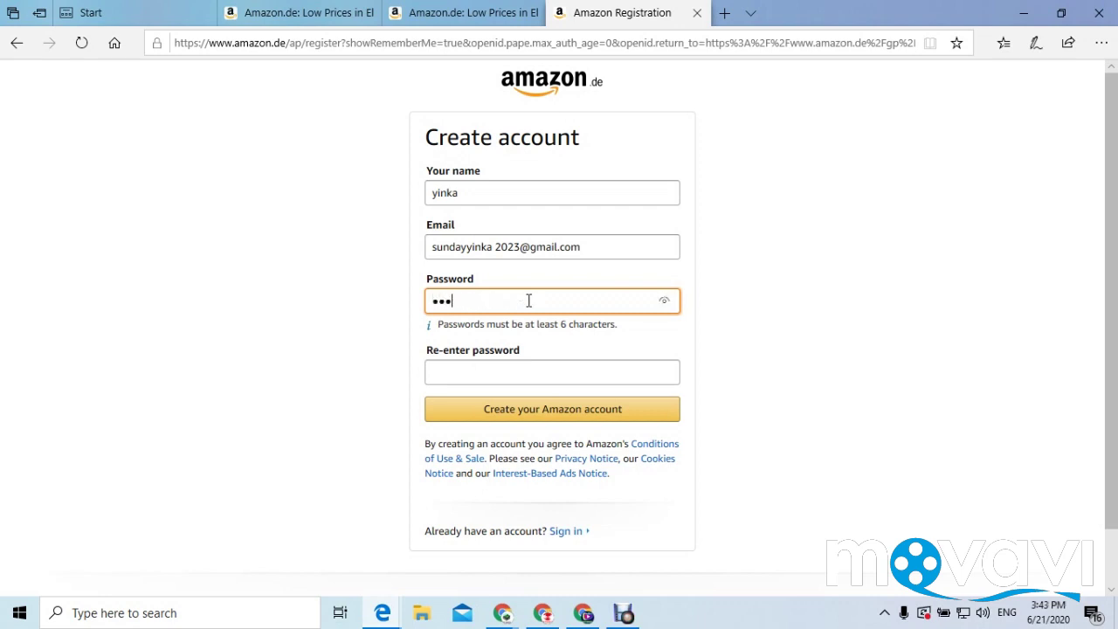
- Re-enter the account password and submit the Create account form
left_click(495, 372)
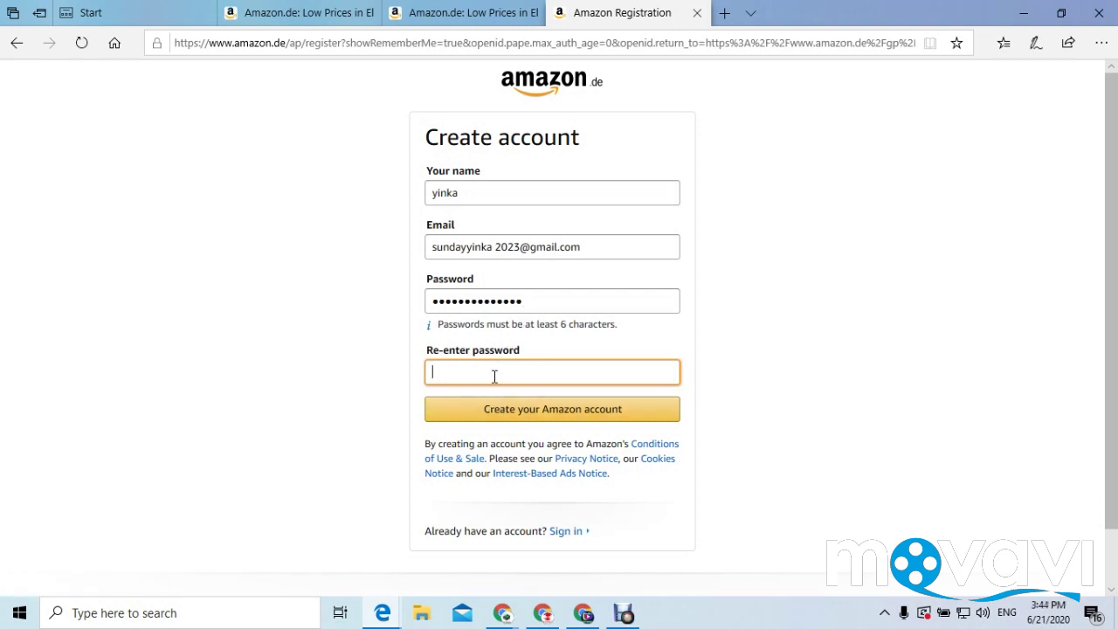
type("**************")
left_click(534, 418)
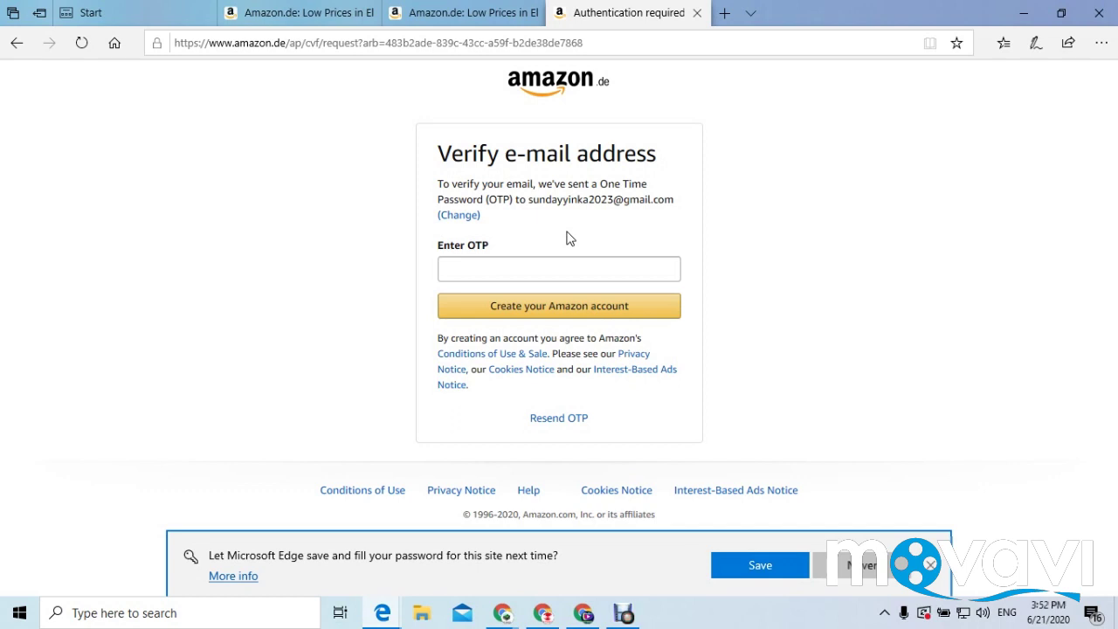
- Enter the six-digit one-time password from the e-mail and submit it
left_click(551, 268)
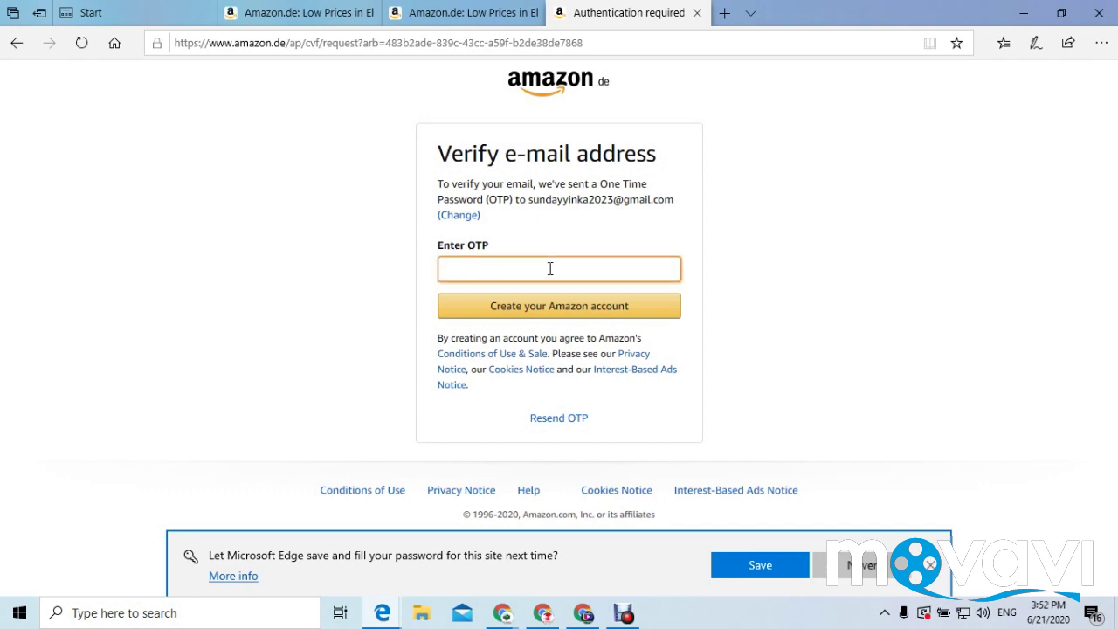
left_click(567, 318)
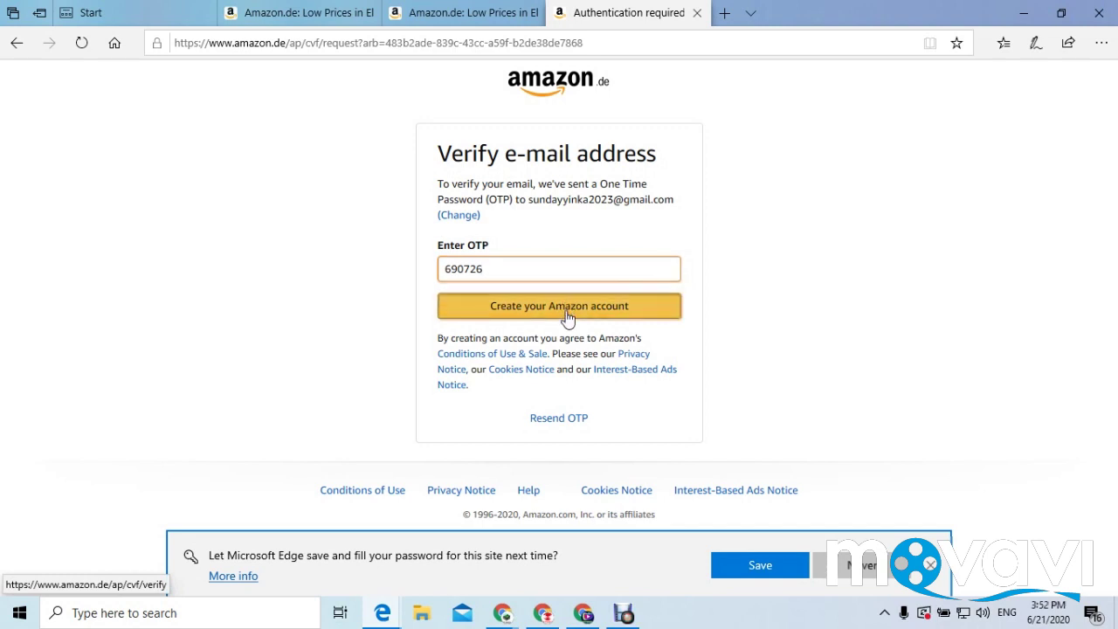
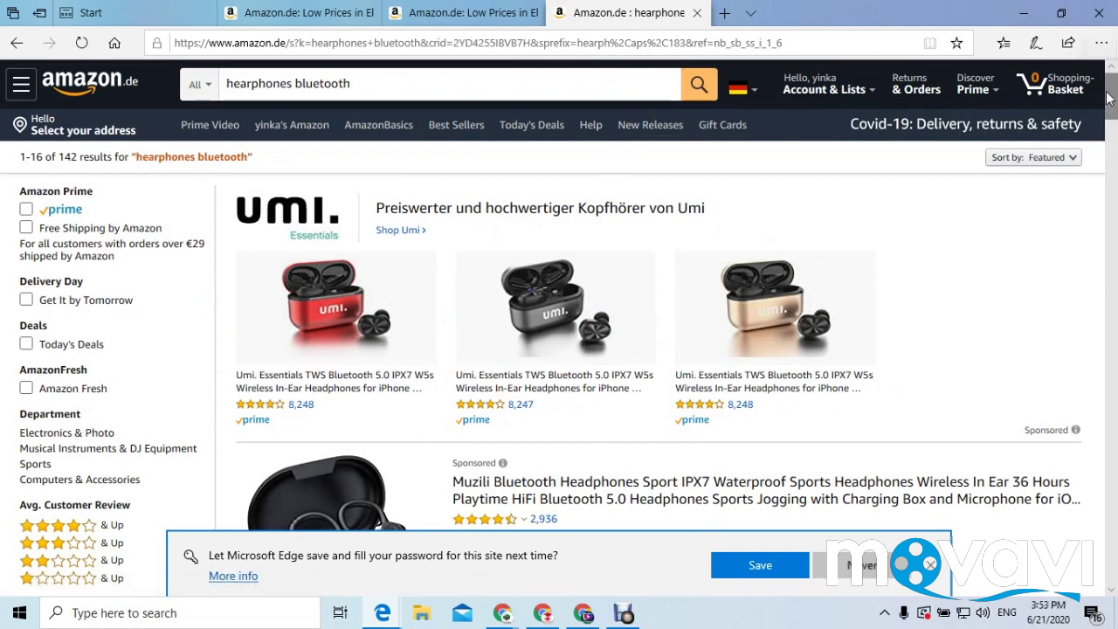
- Scroll the 'hearphones bluetooth' results and open the €6.69 Syncwire Auxiliary Cable listing
left_click_drag(1107, 98, 1112, 406)
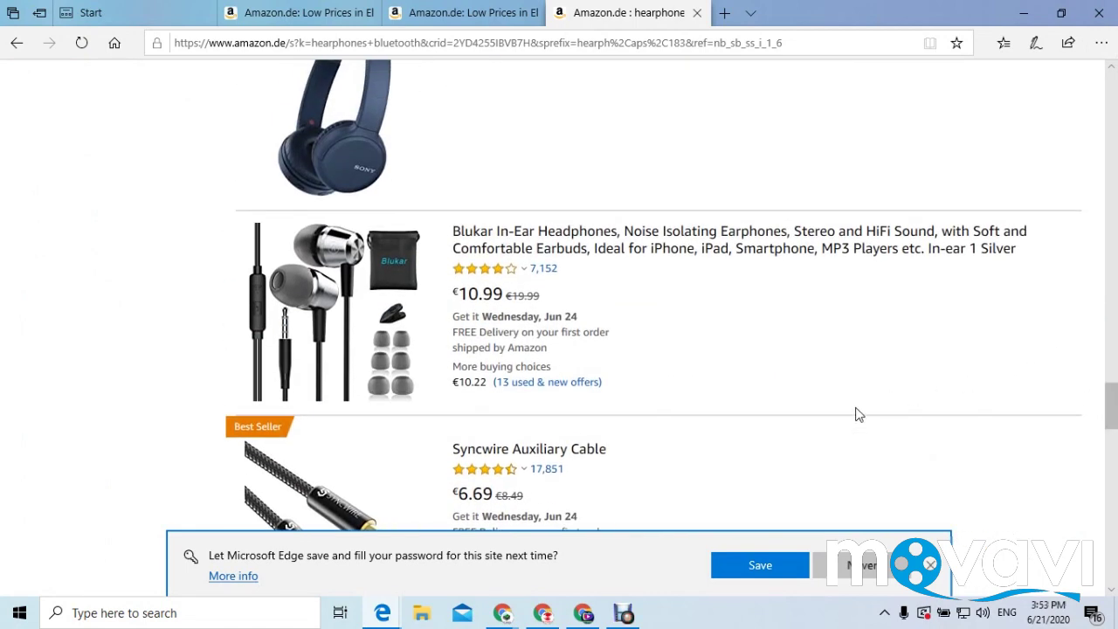
left_click(373, 507)
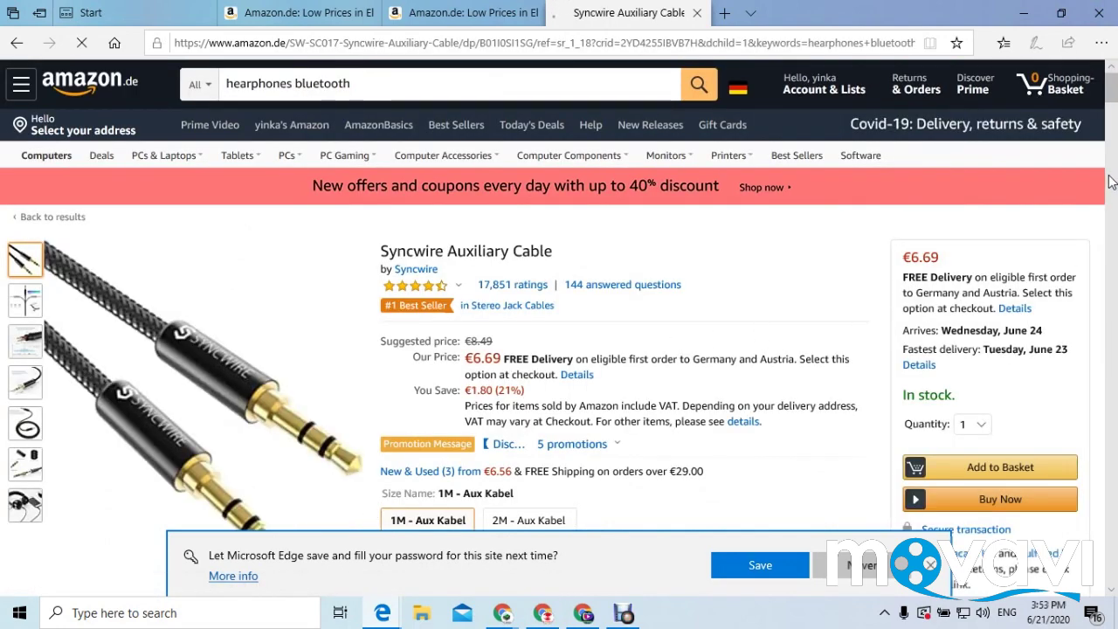
- Add the Syncwire cable to the basket and proceed to checkout with the single item
mouse_move(1114, 93)
left_mouse_down()
mouse_move(1112, 320)
mouse_move(1113, 87)
left_mouse_up()
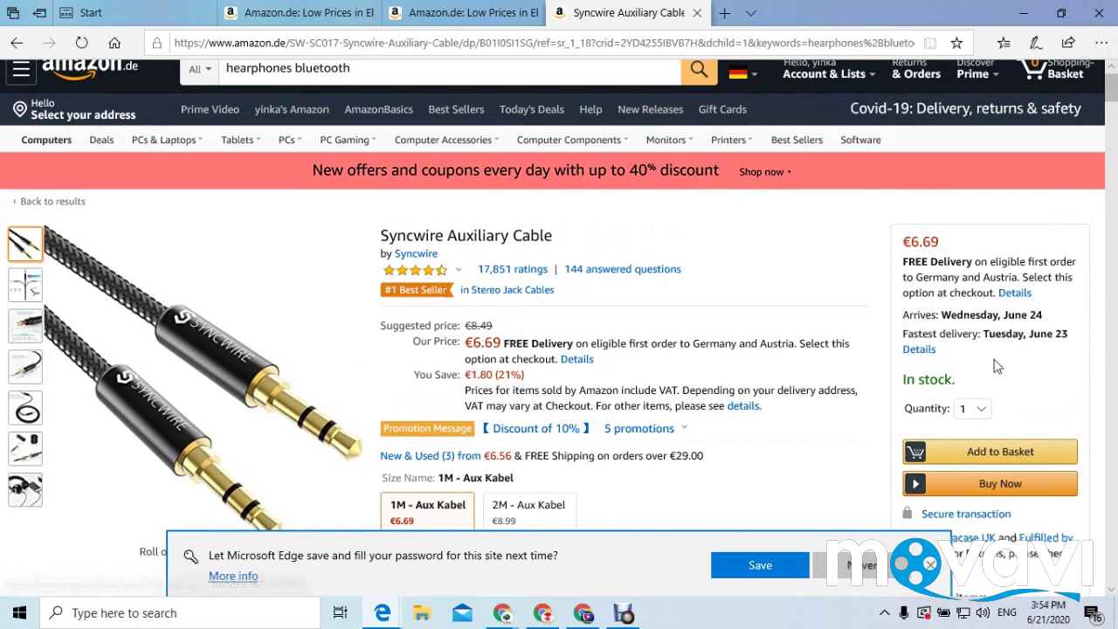
left_click(1006, 452)
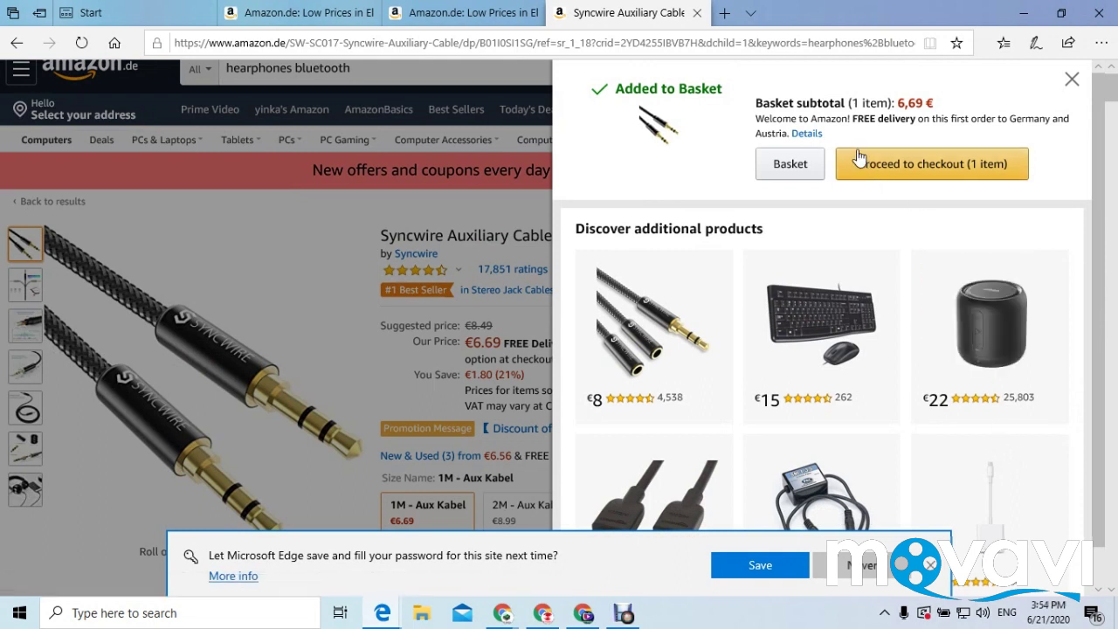
left_click(924, 170)
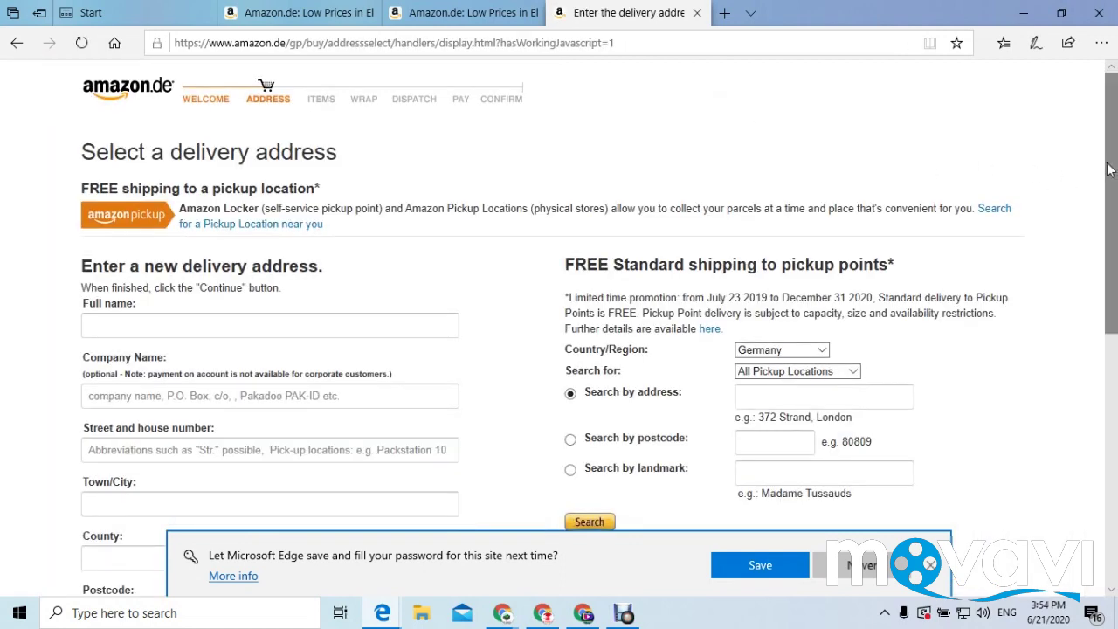
- Enter a new delivery address including a phone number and submit it
left_click_drag(1107, 169, 1116, 231)
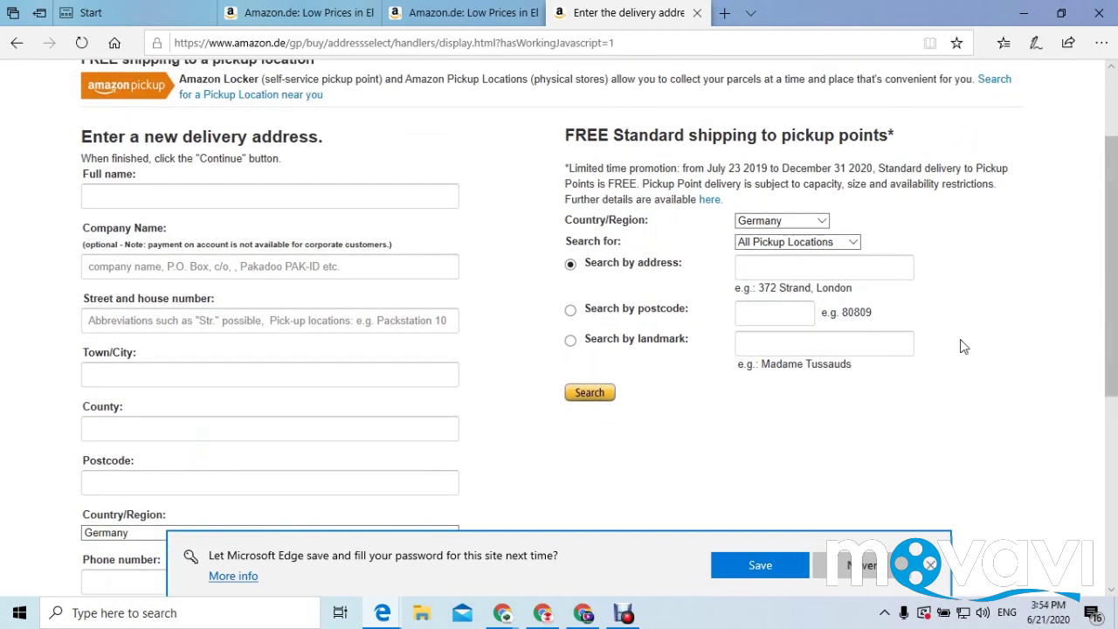
left_click(623, 613)
left_click(399, 489)
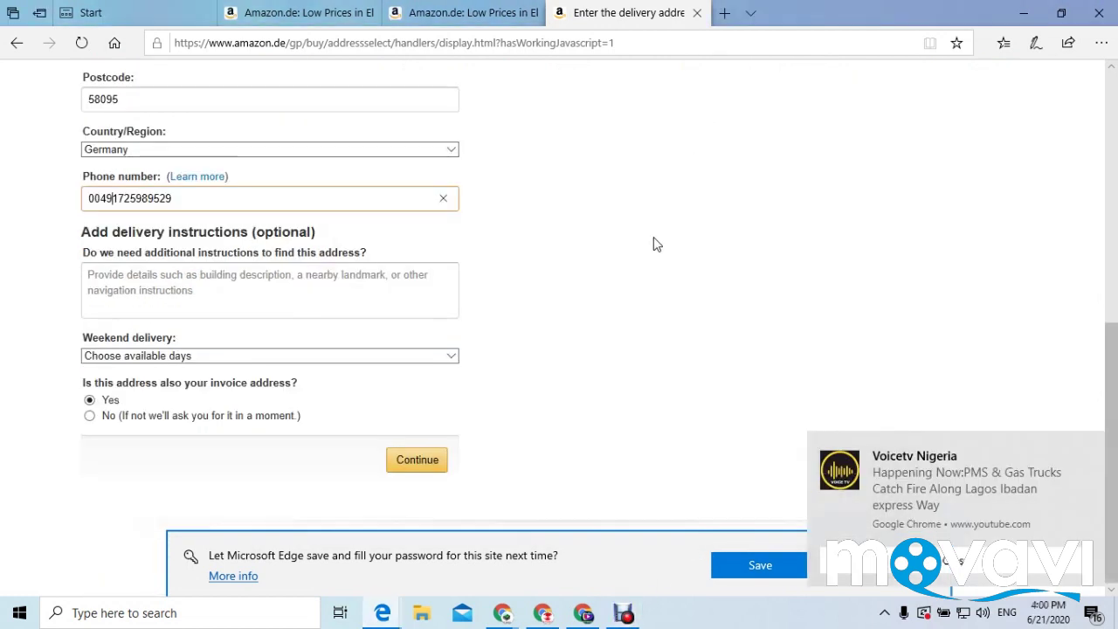
left_click(1112, 70)
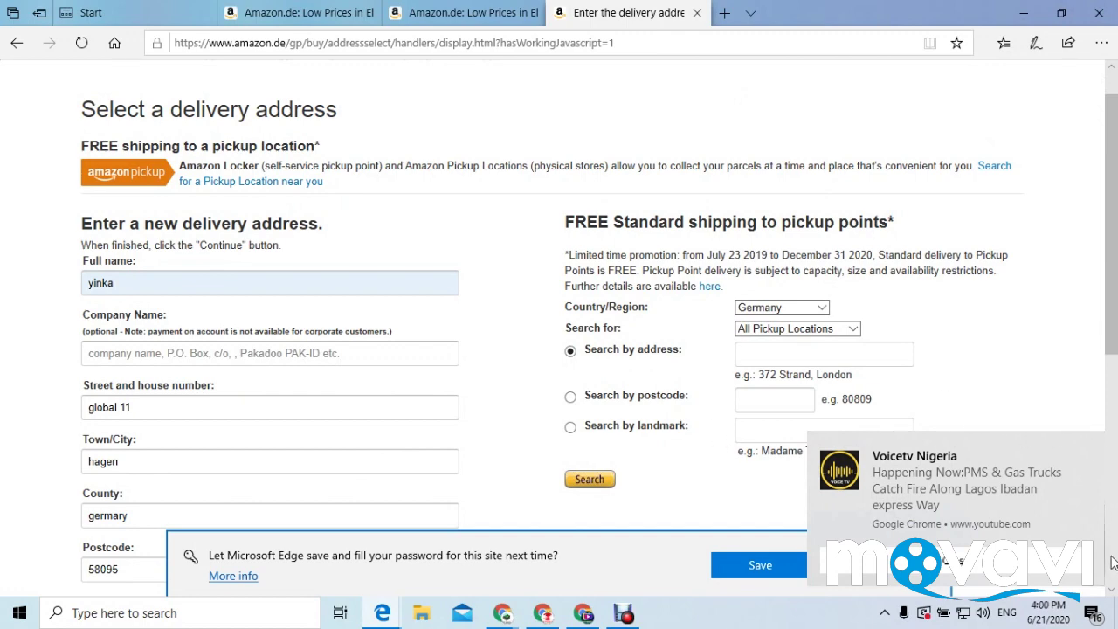
scroll(1115, 524, "down", 3)
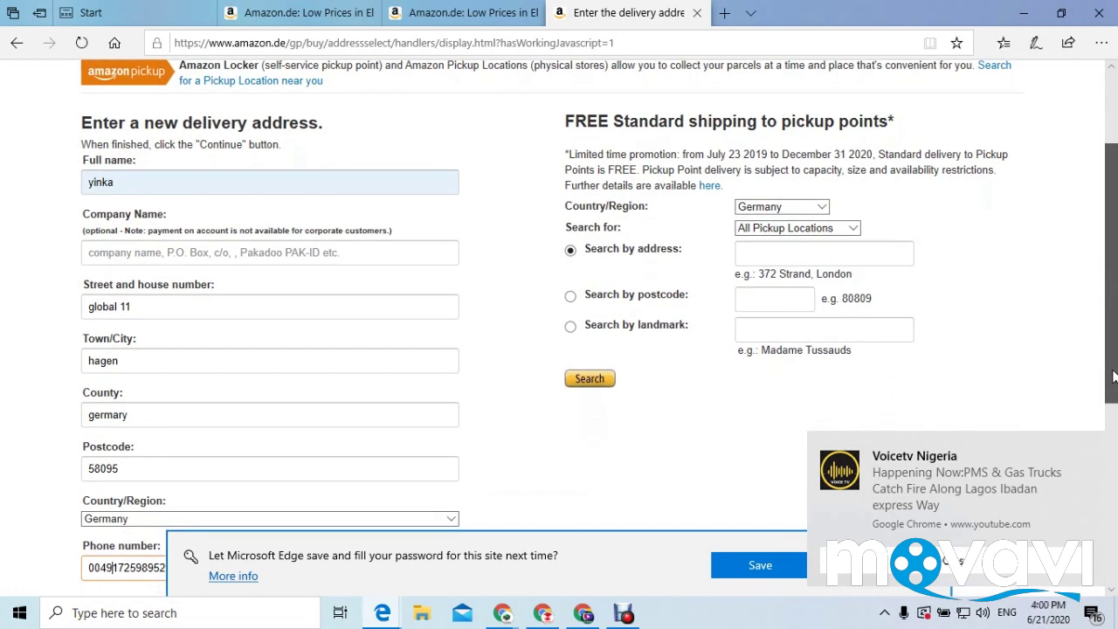
left_click_drag(1115, 444, 1116, 559)
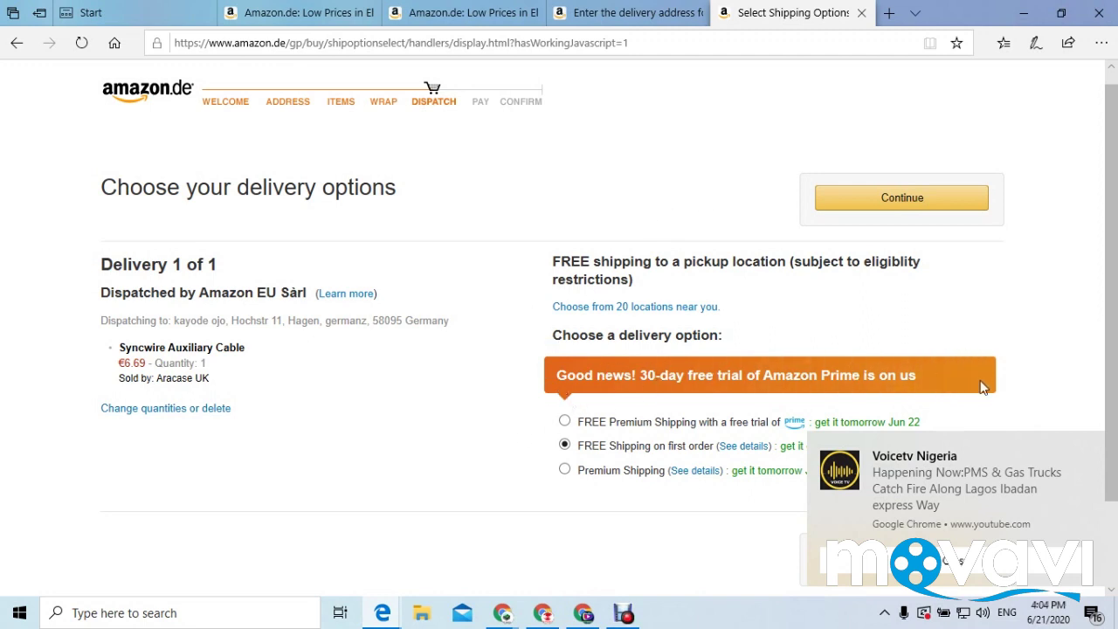
- Keep FREE Shipping on first order, arriving Wednesday, Jun 24, and continue to payment
left_click(625, 617)
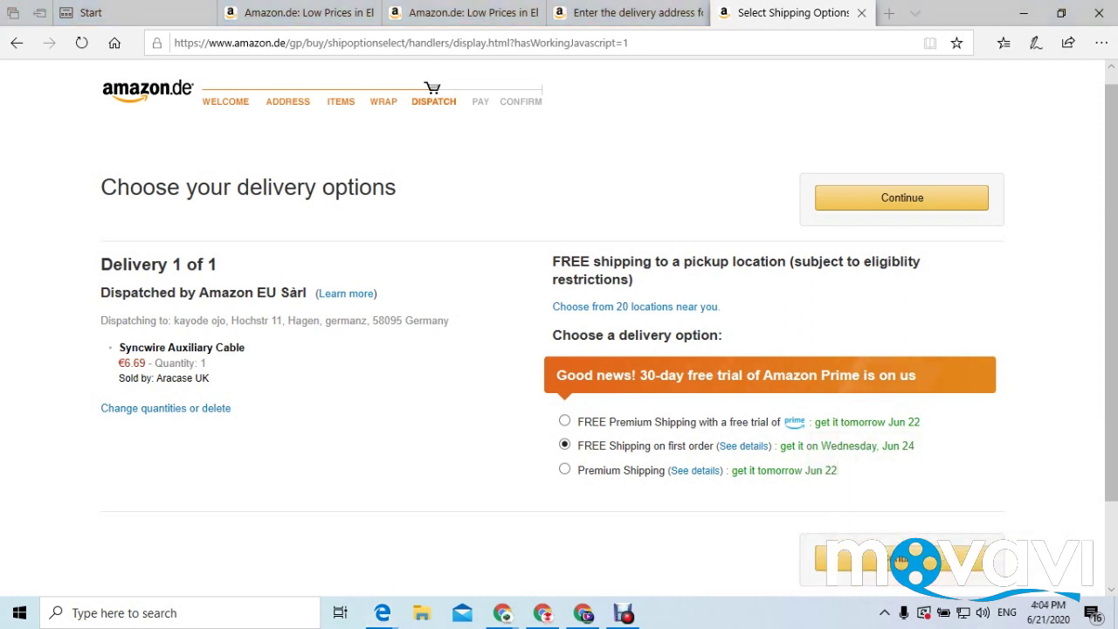
left_click(886, 540)
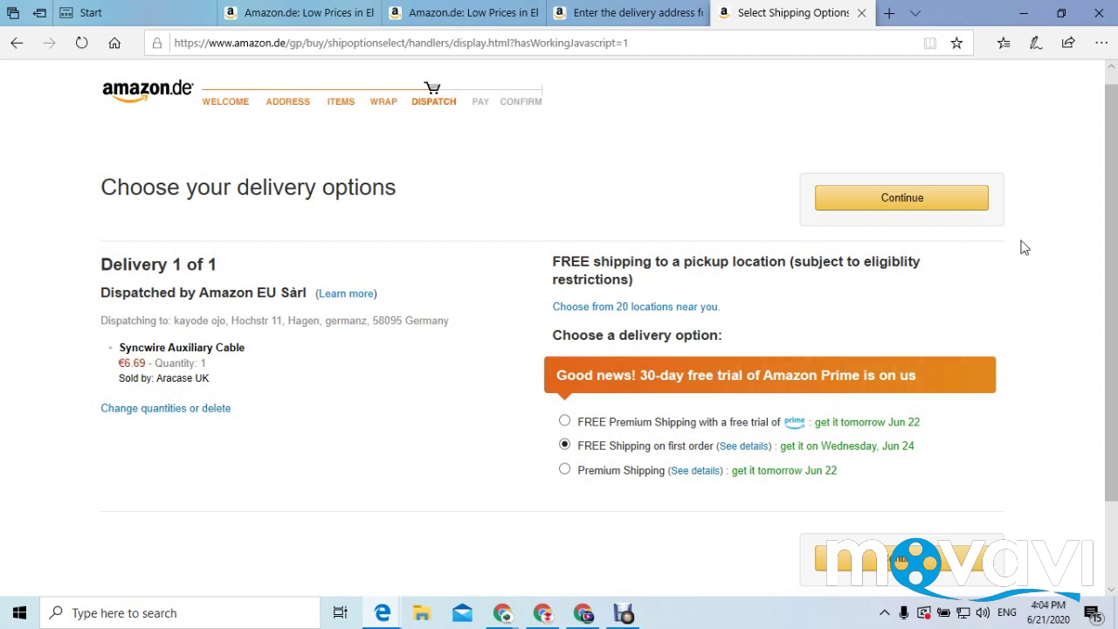
left_click(928, 204)
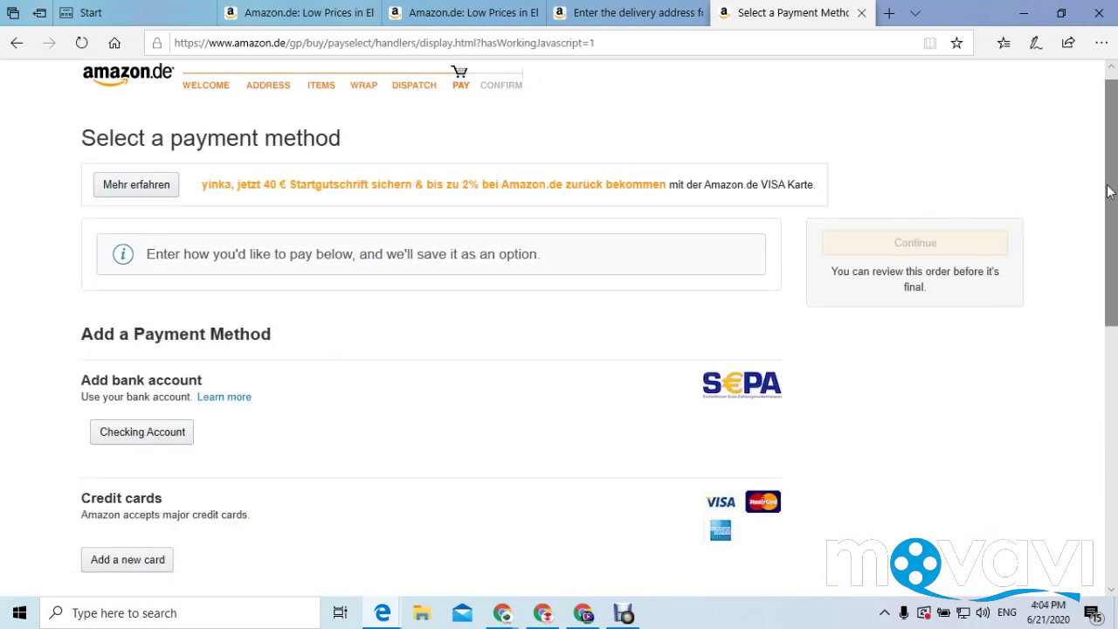
- Scroll through the payment options from bank account down to Bancontact, then back to Add a Payment Method
left_click_drag(1107, 191, 1065, 517)
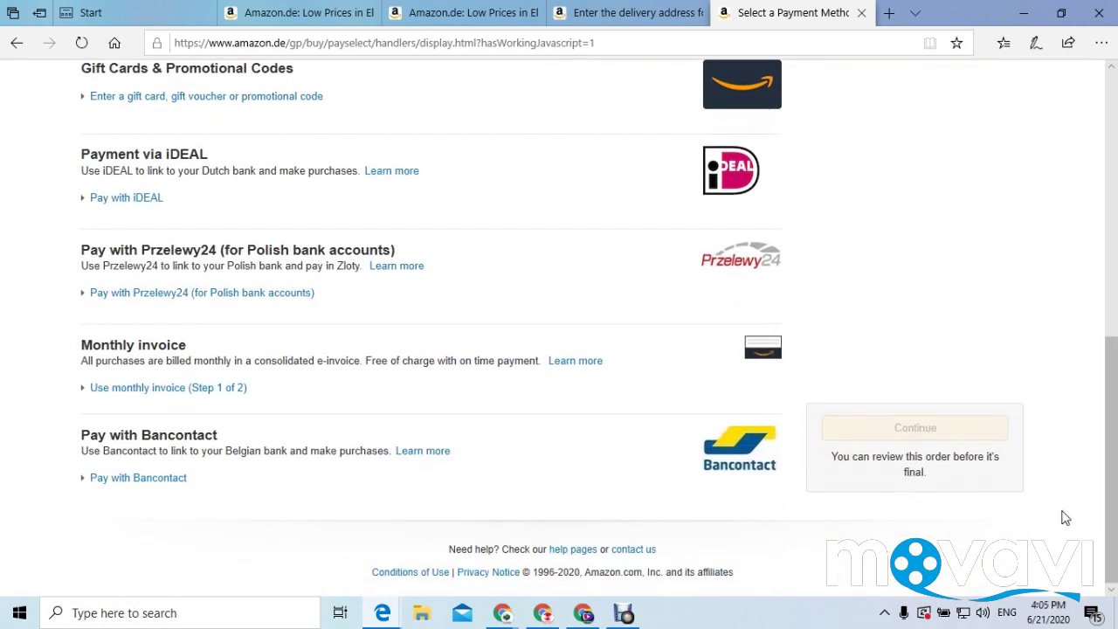
left_click(623, 612)
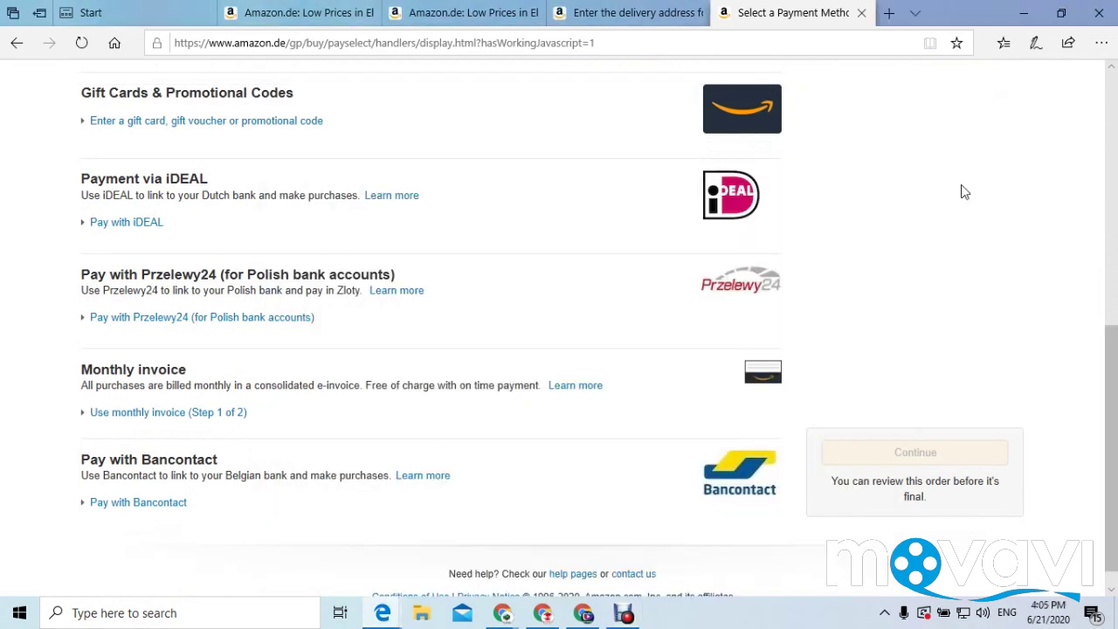
left_click_drag(1109, 360, 1094, 106)
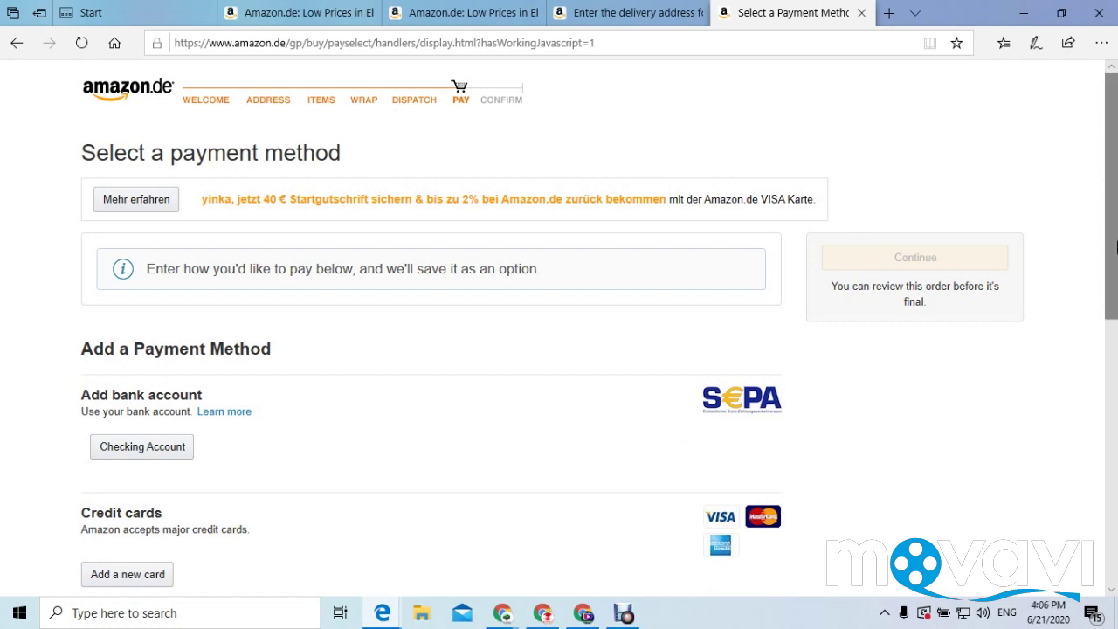
left_click_drag(1116, 247, 1098, 302)
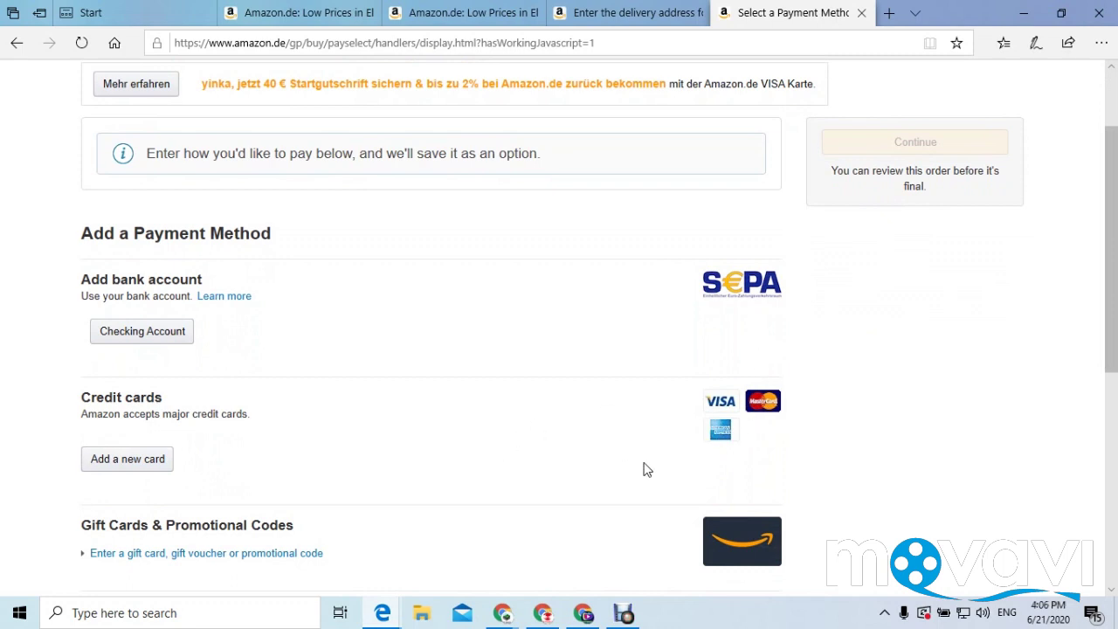
left_click_drag(1112, 336, 1114, 549)
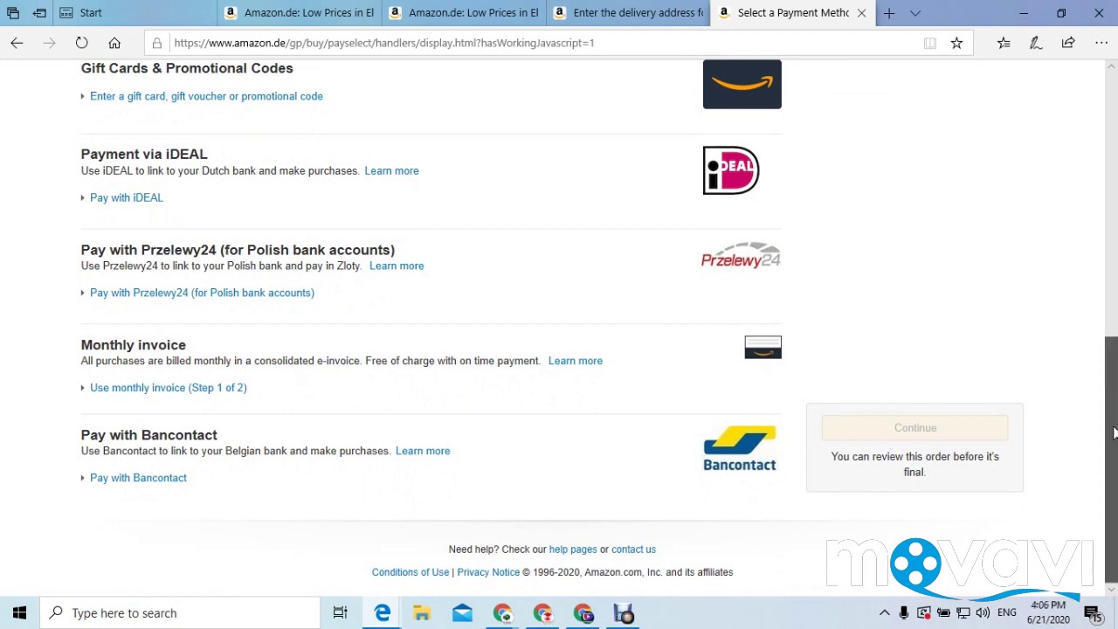
left_click_drag(1113, 427, 1114, 144)
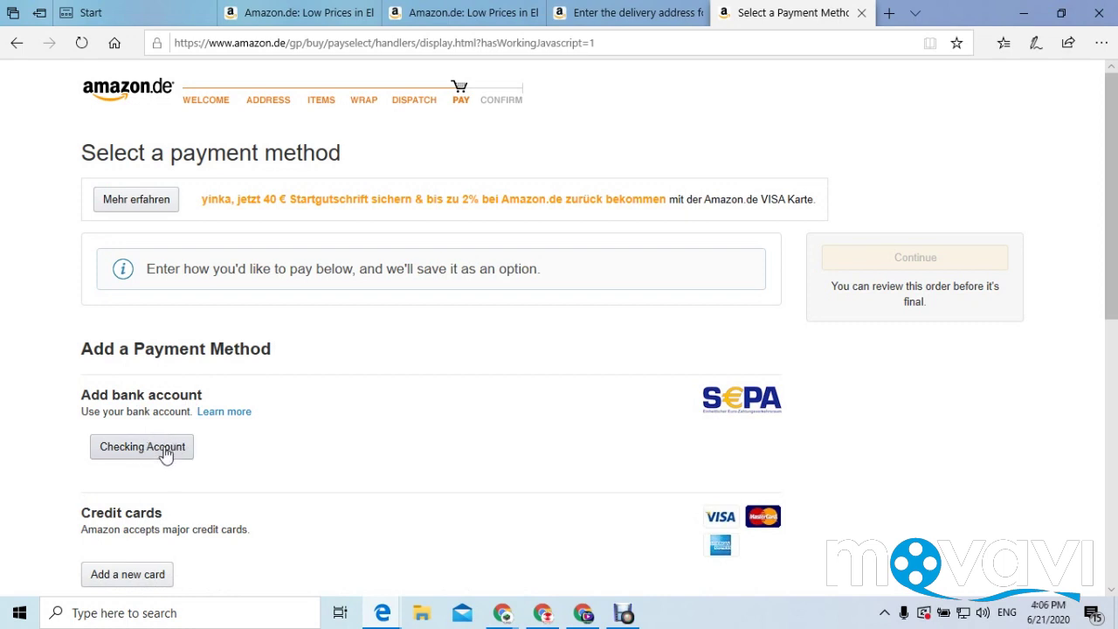
- Add a checking account with the bank's BIC, IBAN and account holder name as payment
left_click(166, 452)
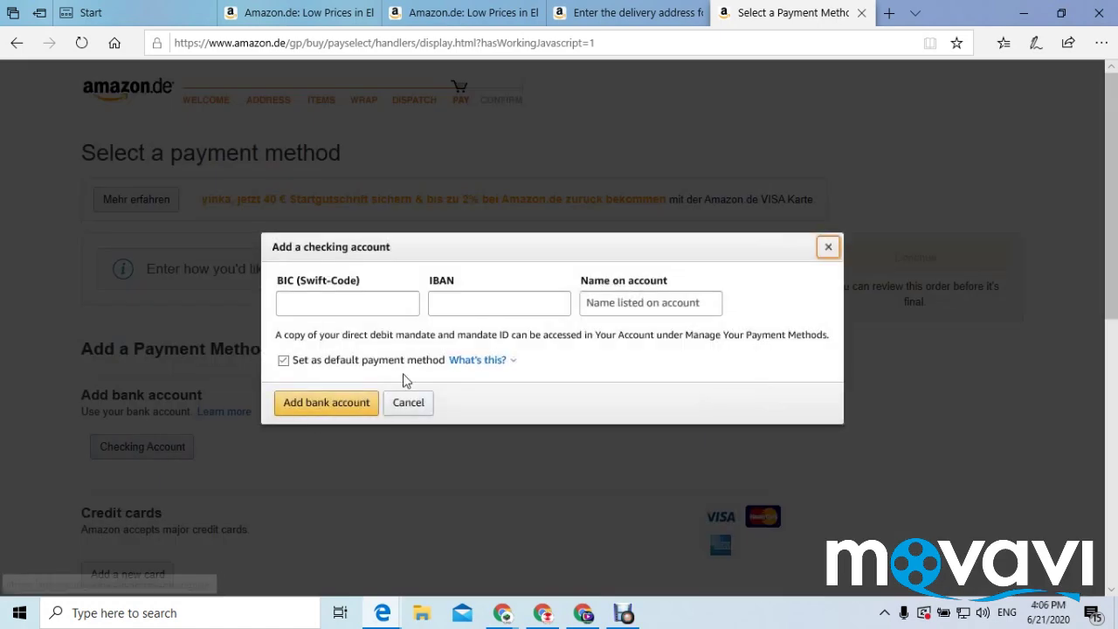
left_click(391, 311)
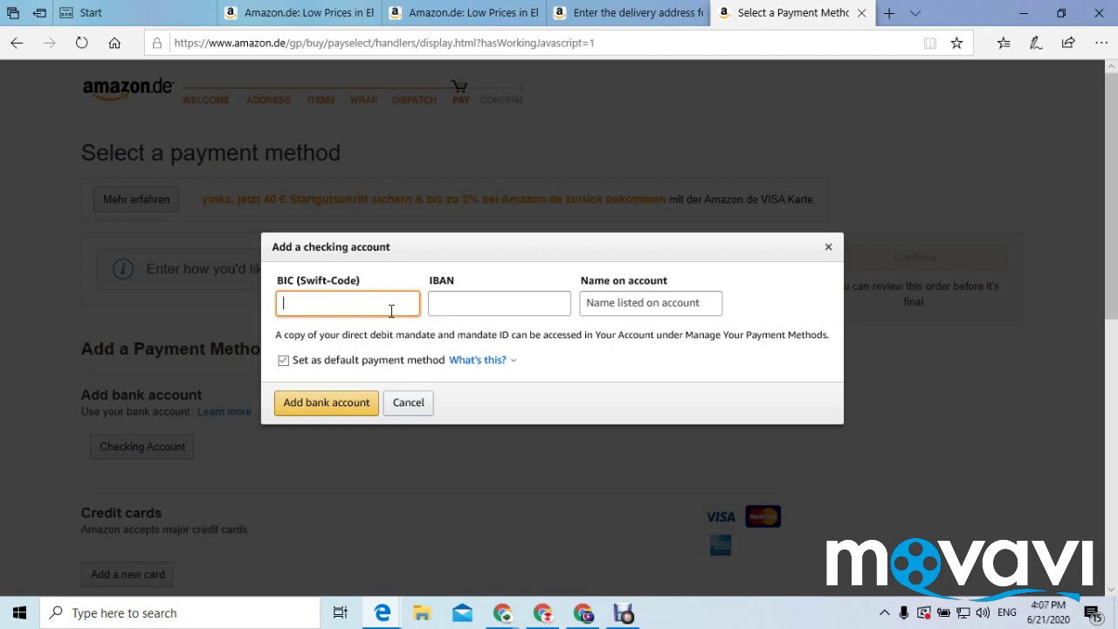
type("W")
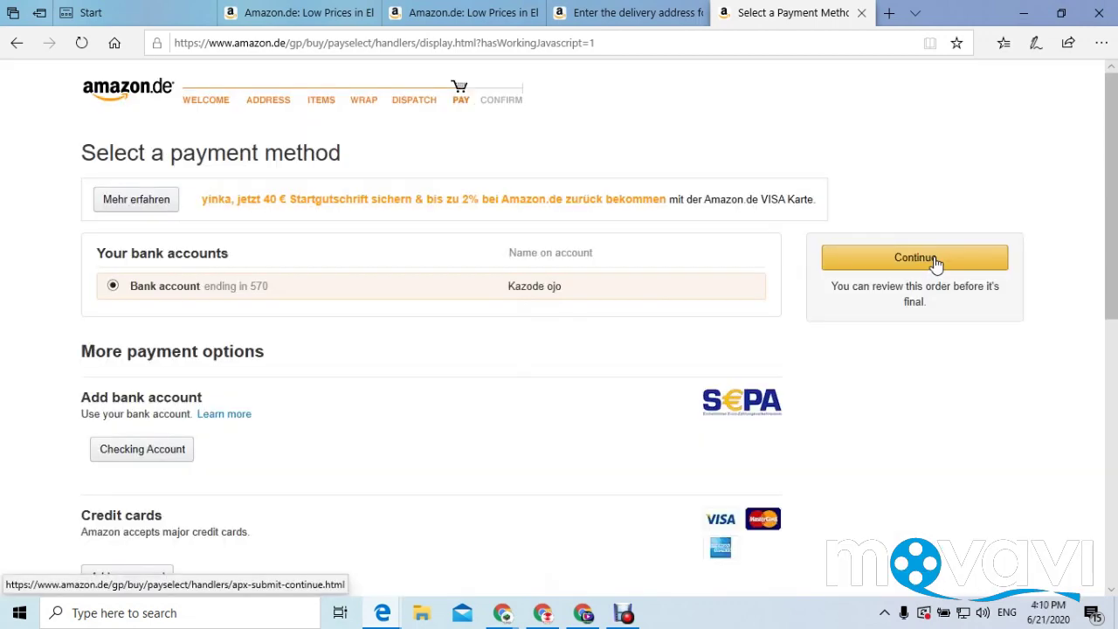
left_click(934, 258)
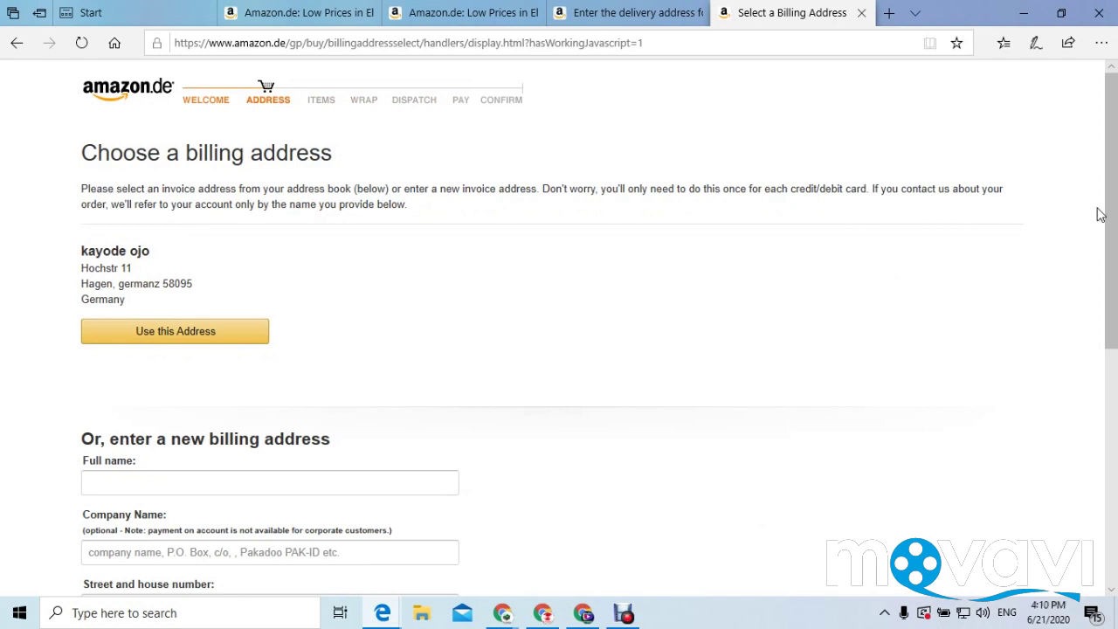
- Choose the saved address as the billing address
mouse_move(1115, 204)
left_mouse_down()
mouse_move(1100, 327)
mouse_move(1109, 206)
left_mouse_up()
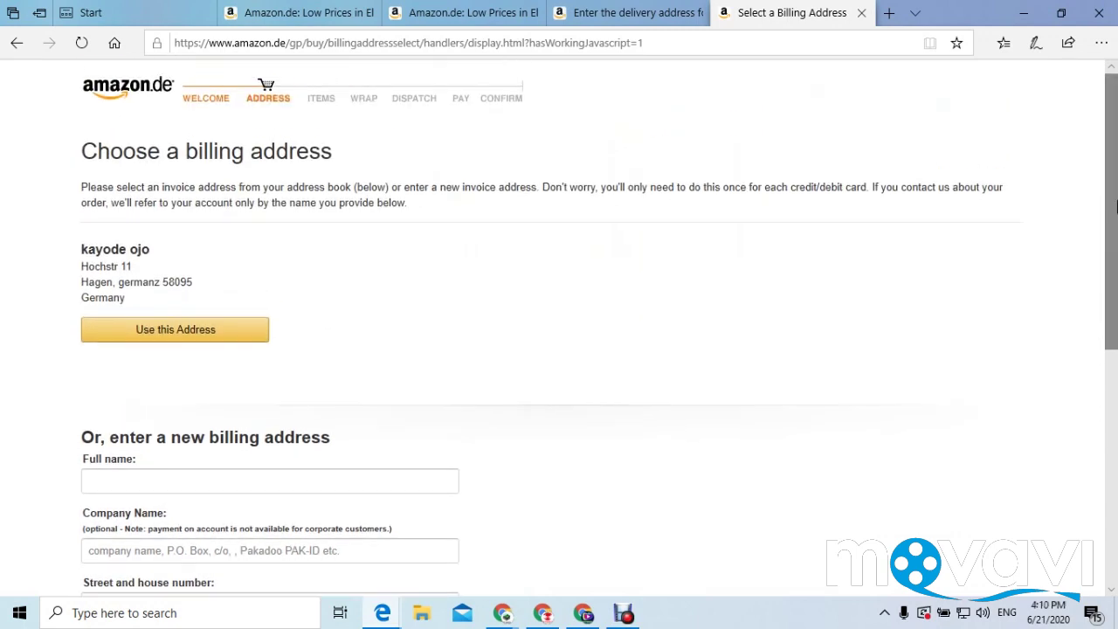
left_click(178, 333)
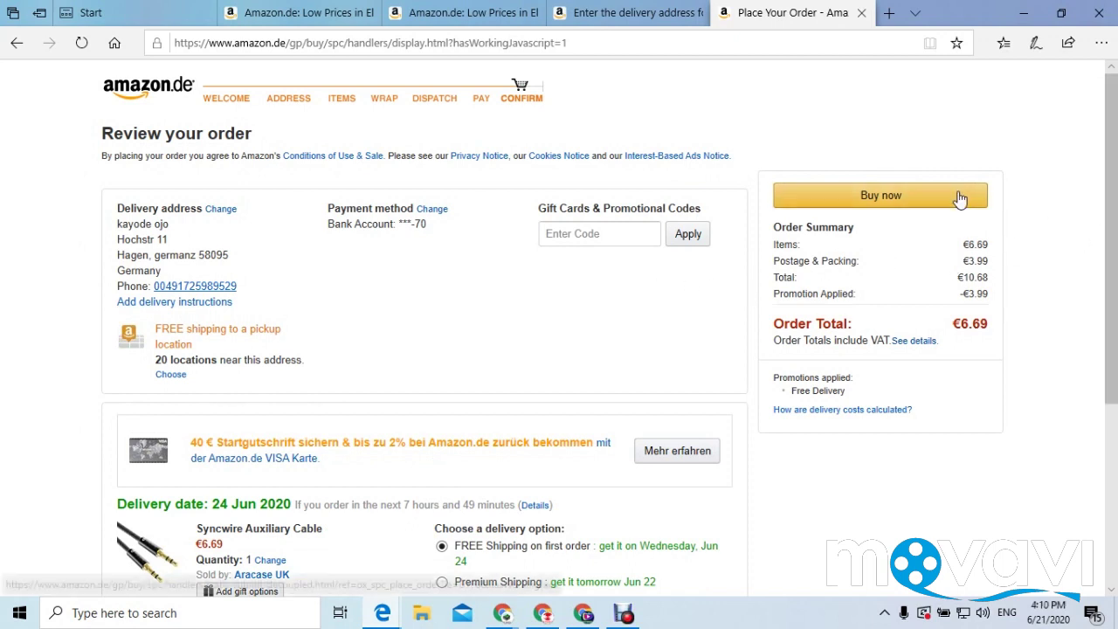
- Buy the Syncwire Auxiliary Cable for €6.69 from the order review
left_click(877, 201)
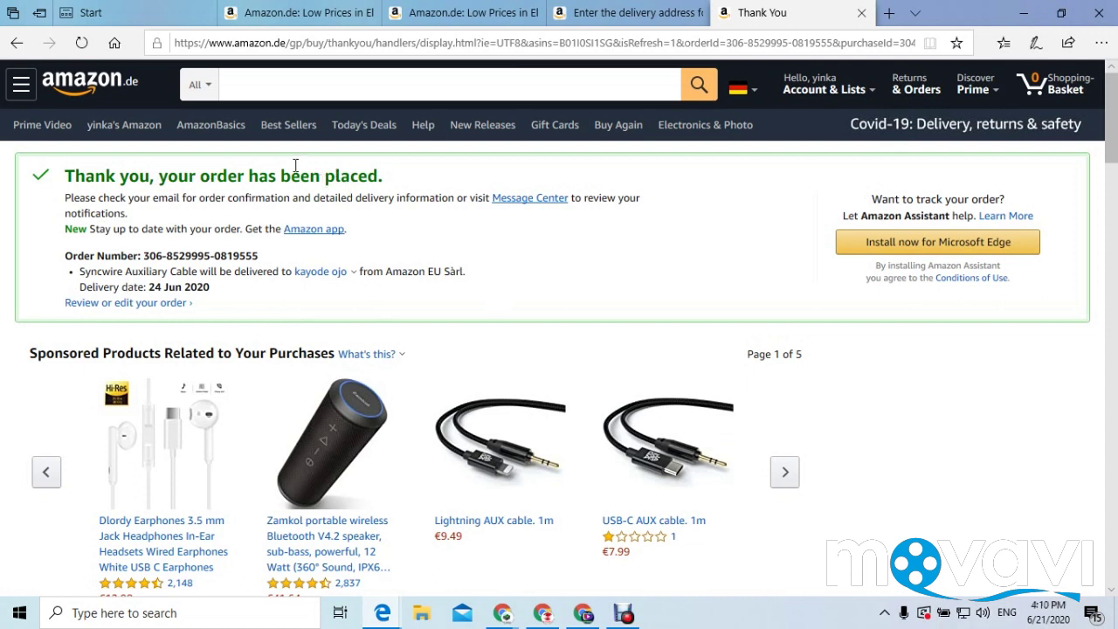
left_click(21, 85)
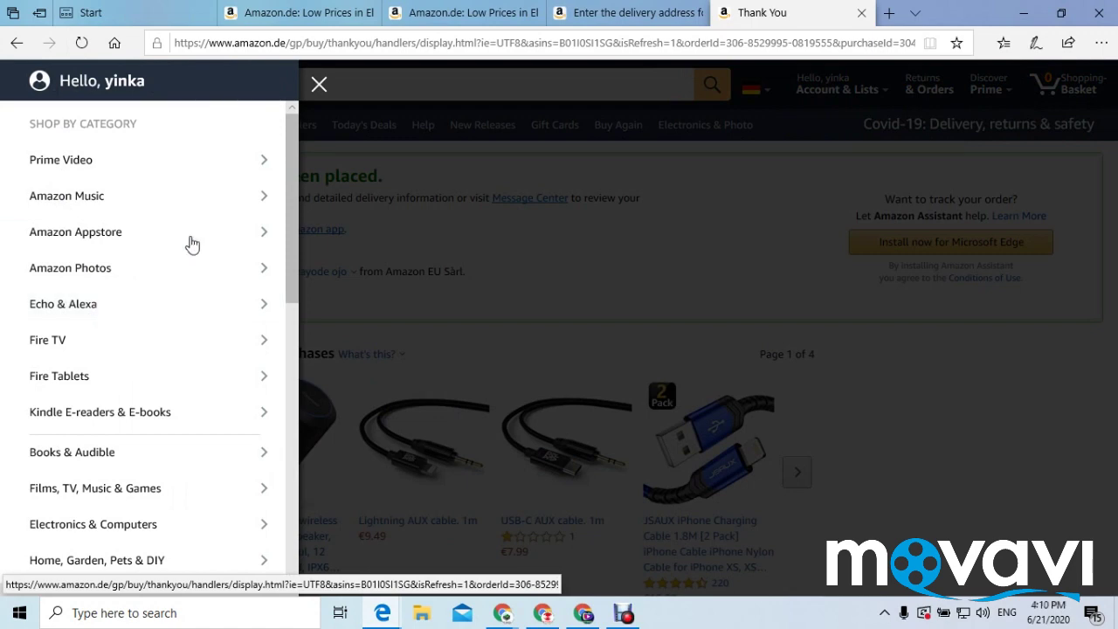
left_click(572, 217)
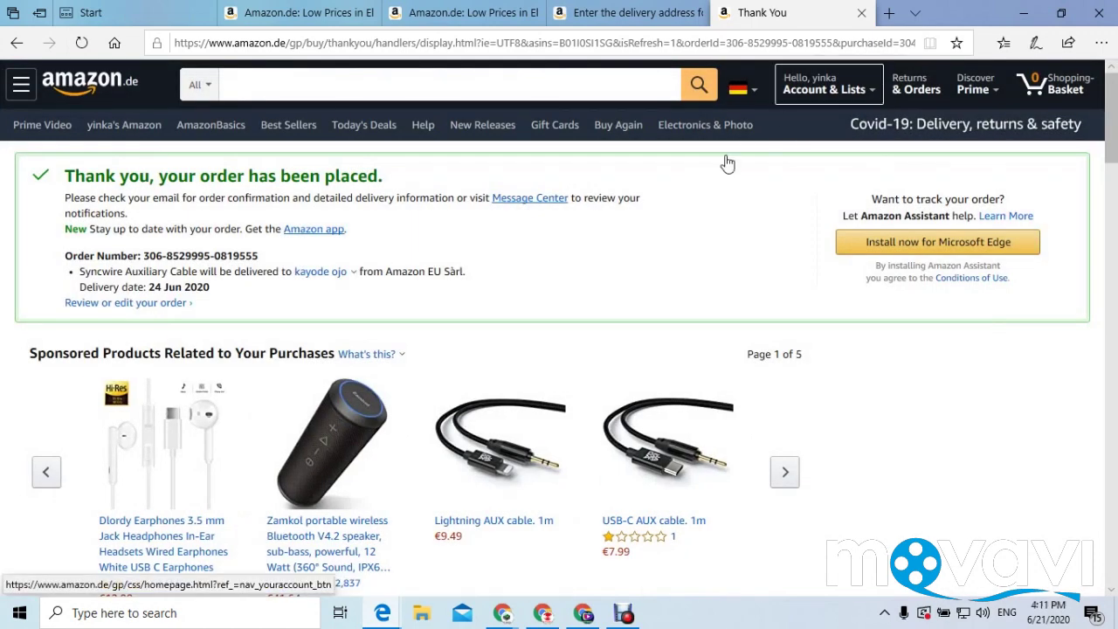
left_click(22, 85)
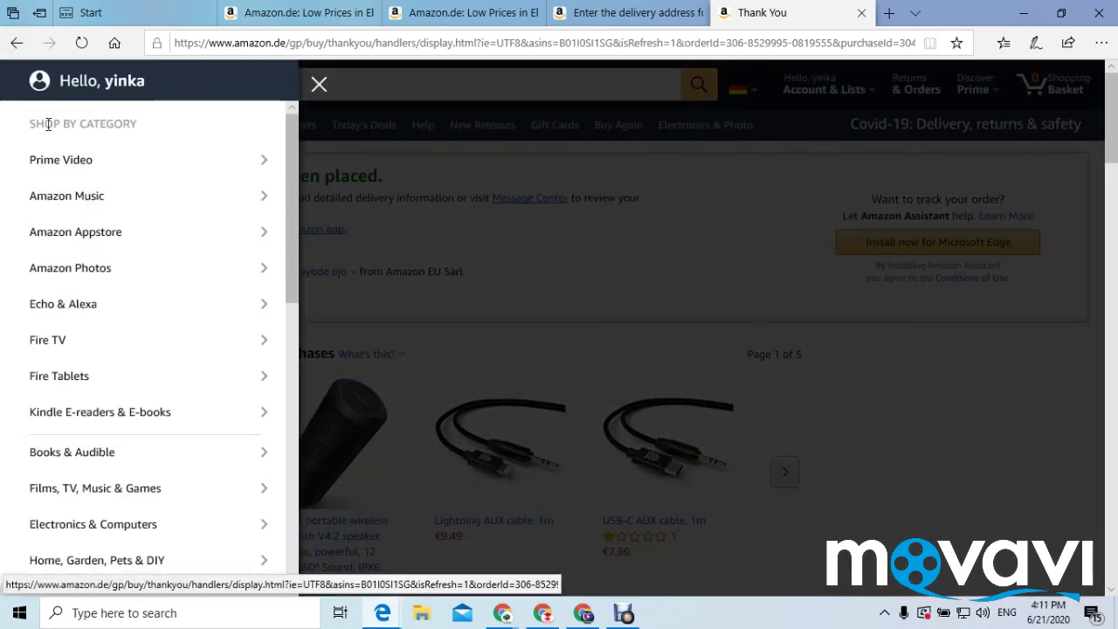
left_click(516, 260)
left_click_drag(516, 260, 168, 198)
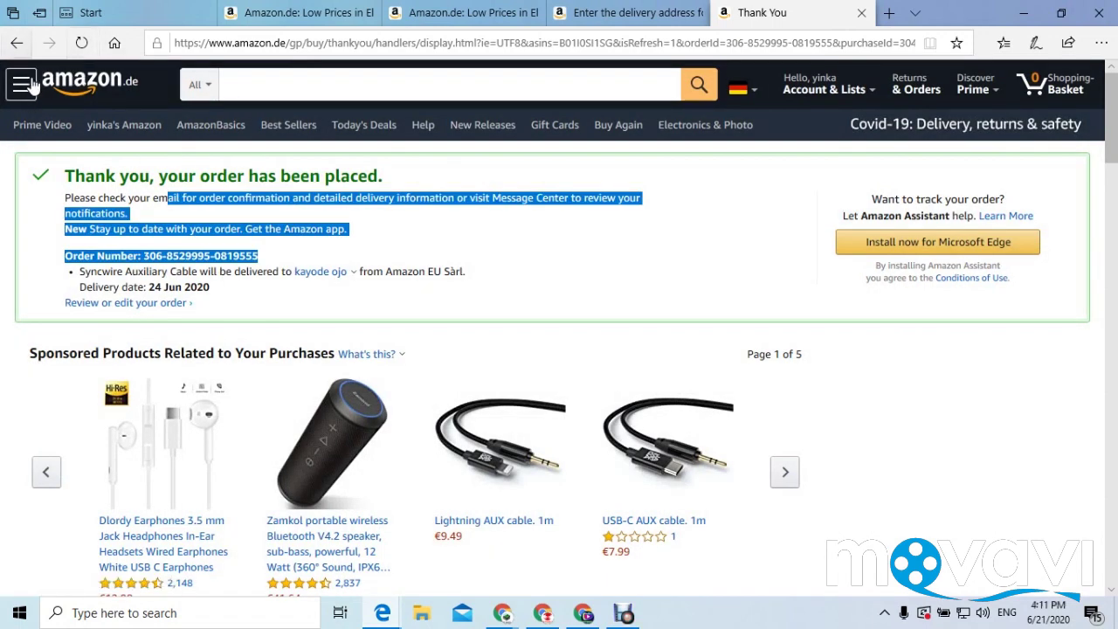
left_click(22, 84)
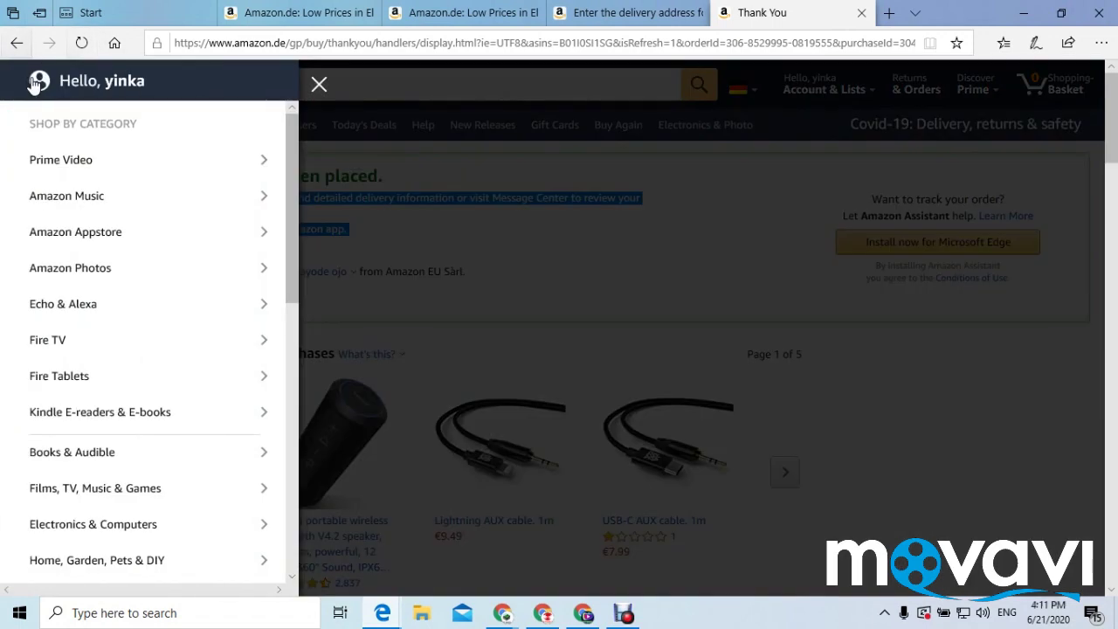
left_click(476, 224)
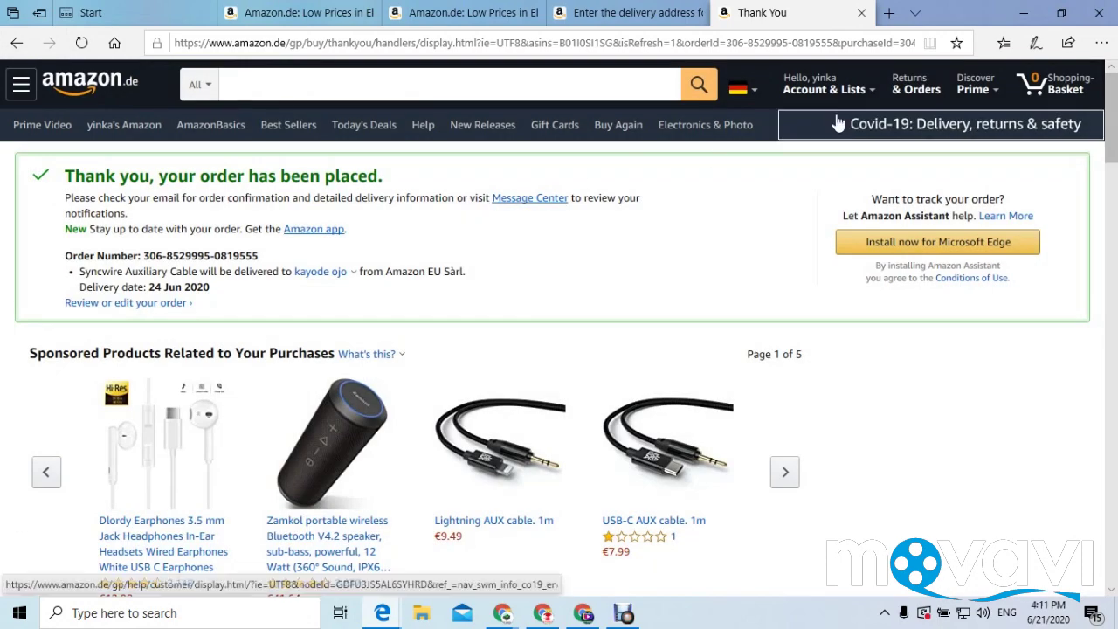
- From Returns & Orders, select the Syncwire cable order's items for cancellation and submit
left_click(916, 83)
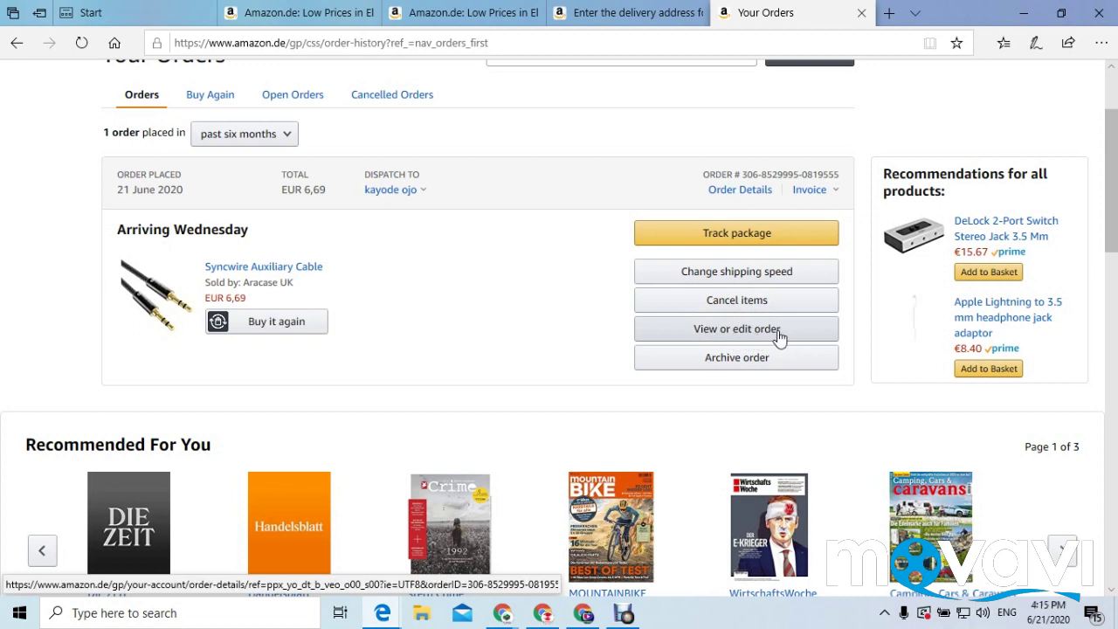
left_click(737, 301)
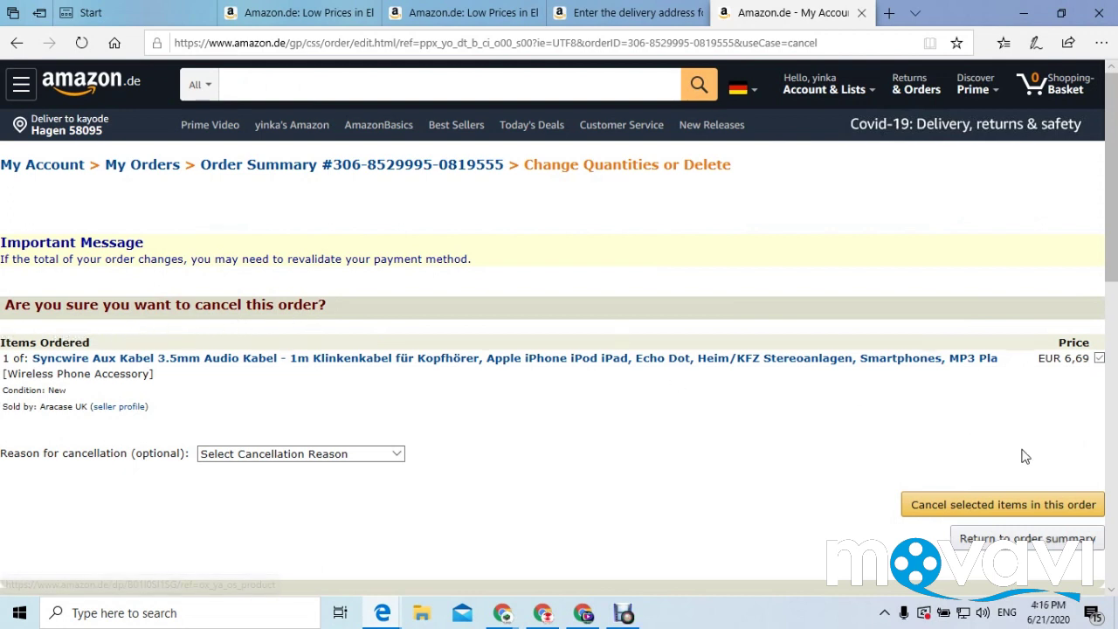
left_click(988, 515)
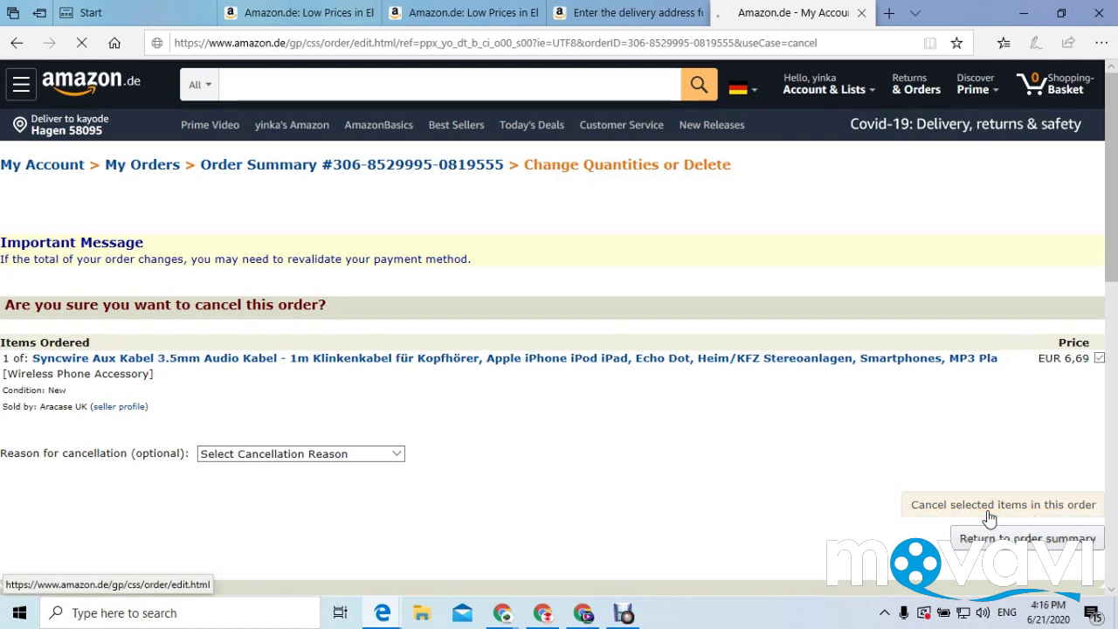